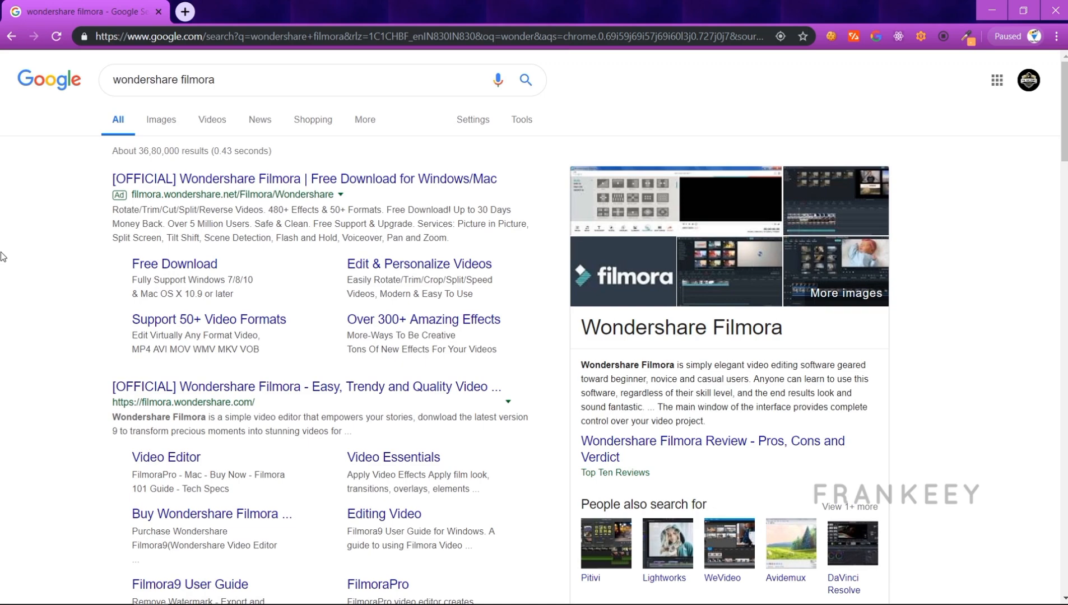
Open the official Wondershare Filmora website from the free download entry in the search results
click(167, 259)
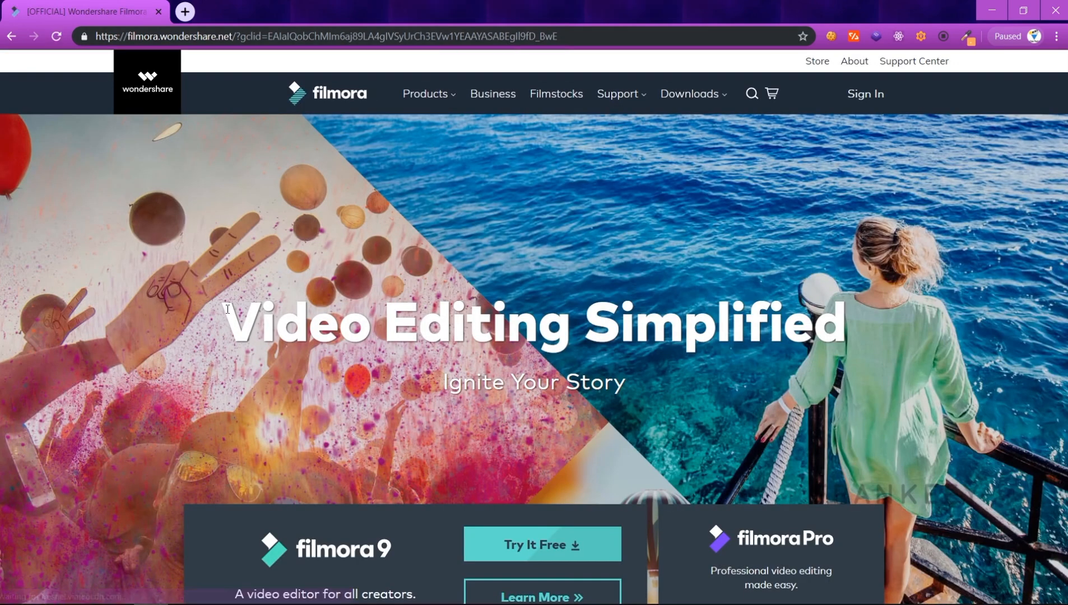
drag(228, 309, 846, 325)
click(699, 259)
Download the Filmora 9 free trial installer, keep the flagged file and run it
scroll(699, 259, down, 4)
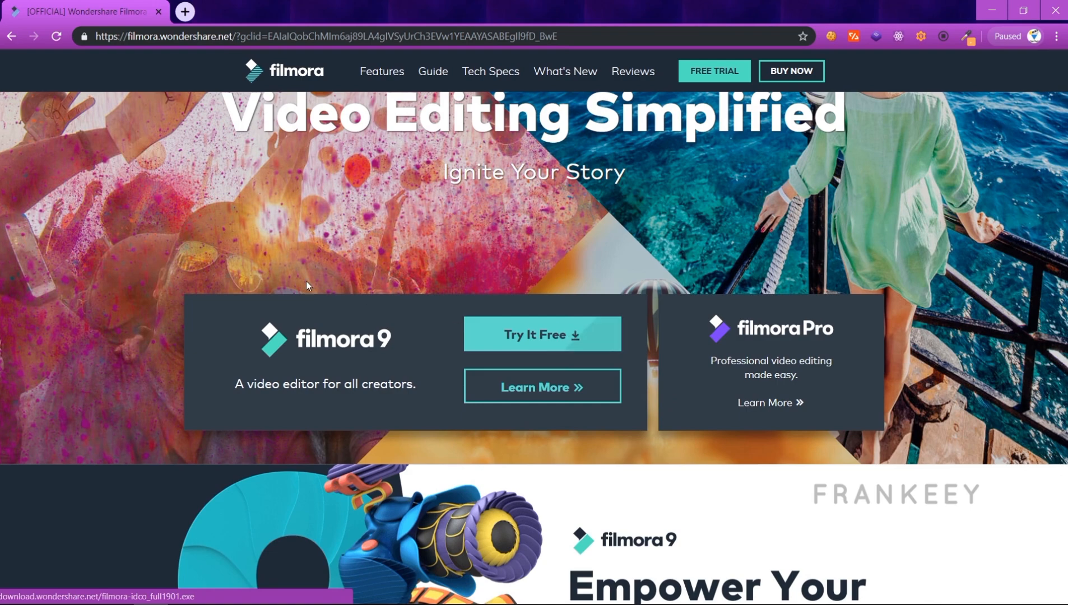
scroll(306, 279, up, 1)
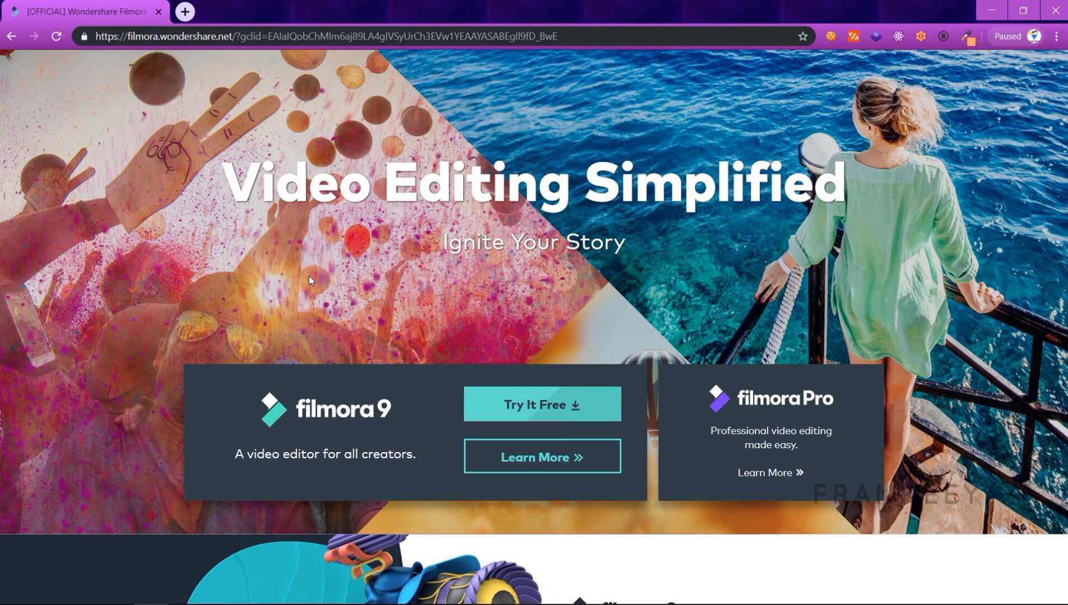
click(538, 406)
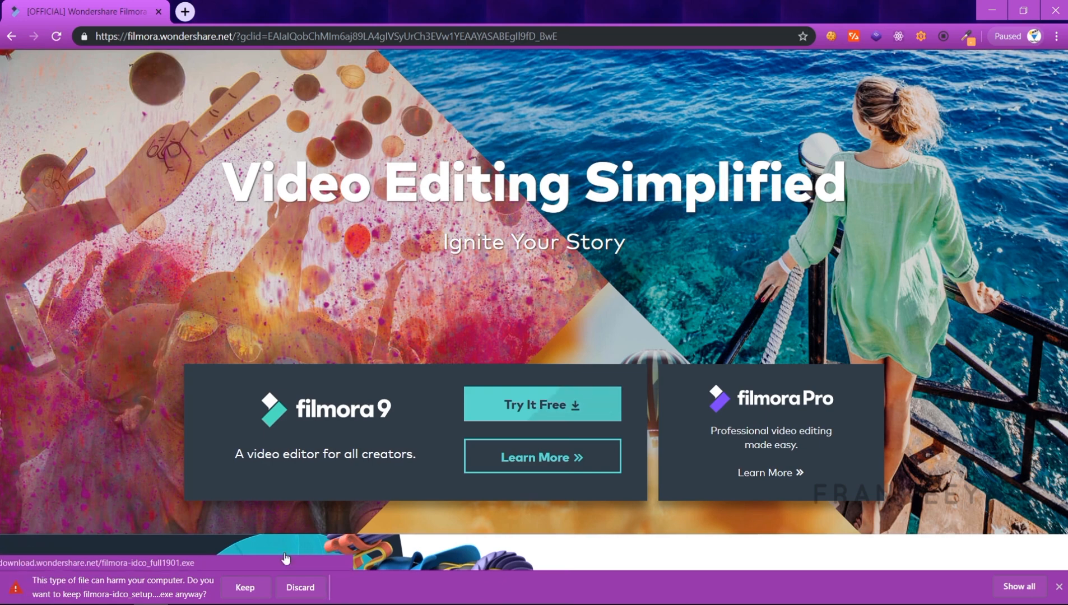
click(250, 588)
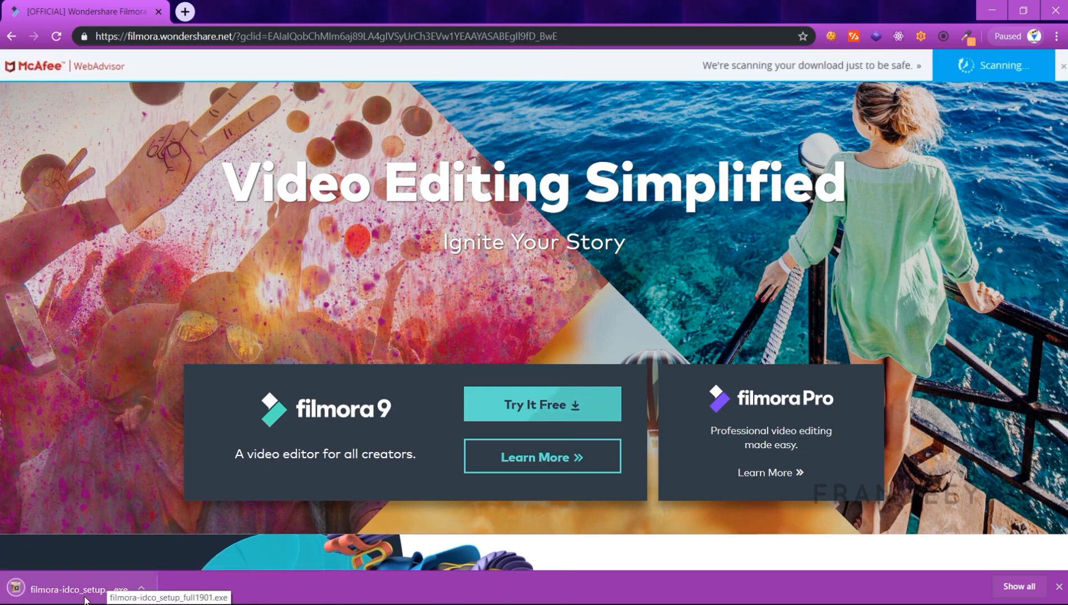
click(67, 590)
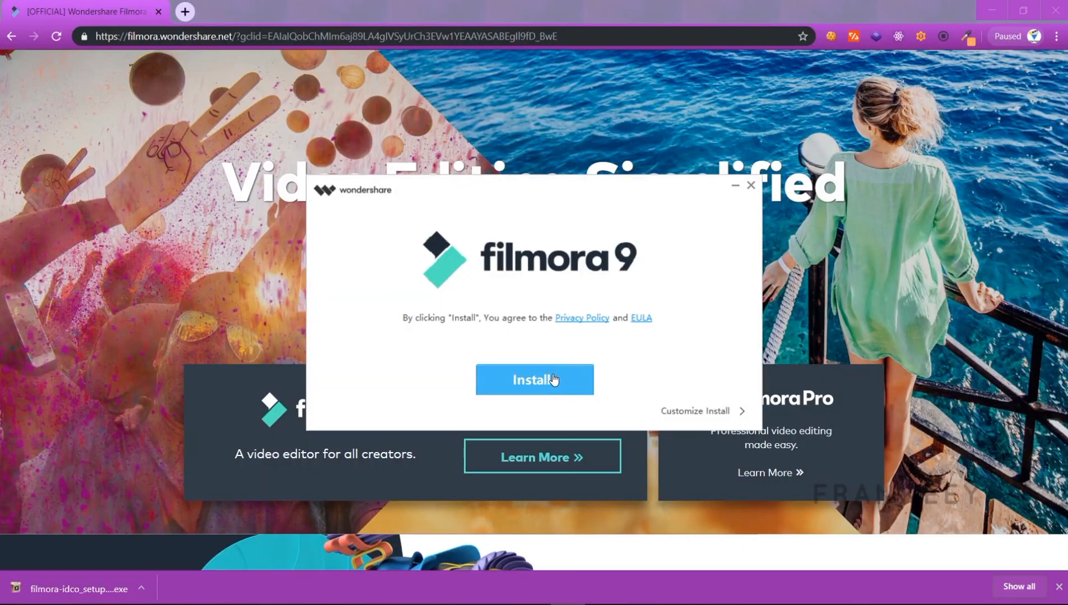
Show the custom install options and review the available languages and the installation path
click(684, 411)
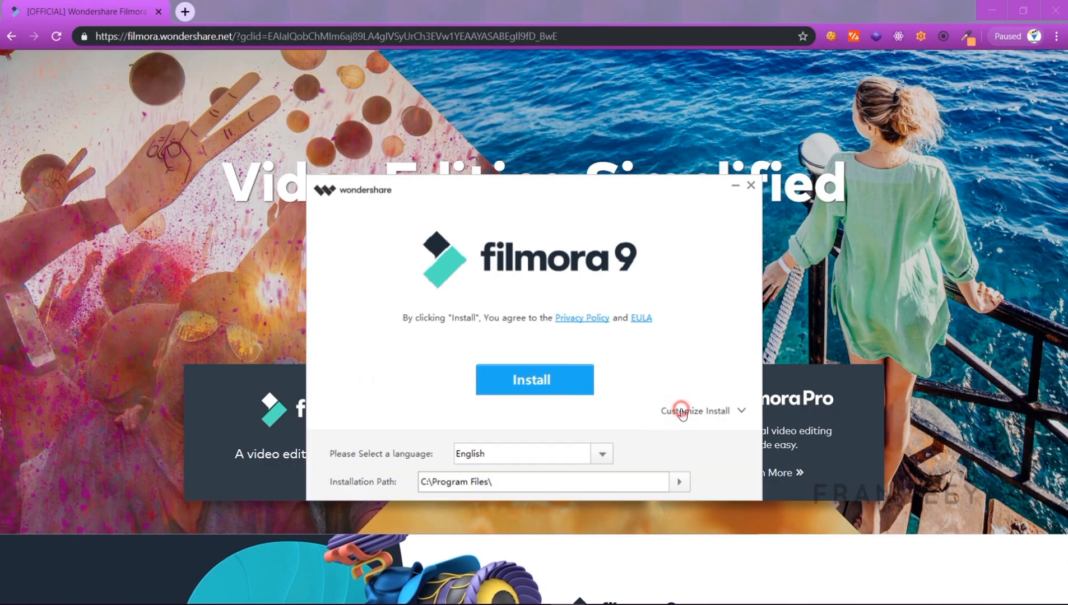
click(518, 478)
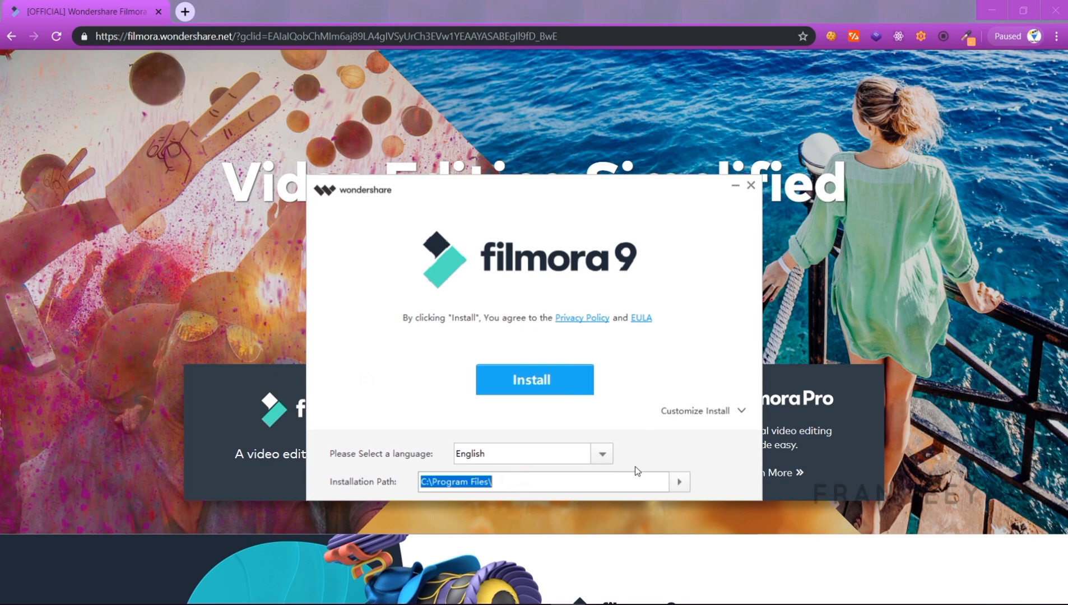
click(601, 454)
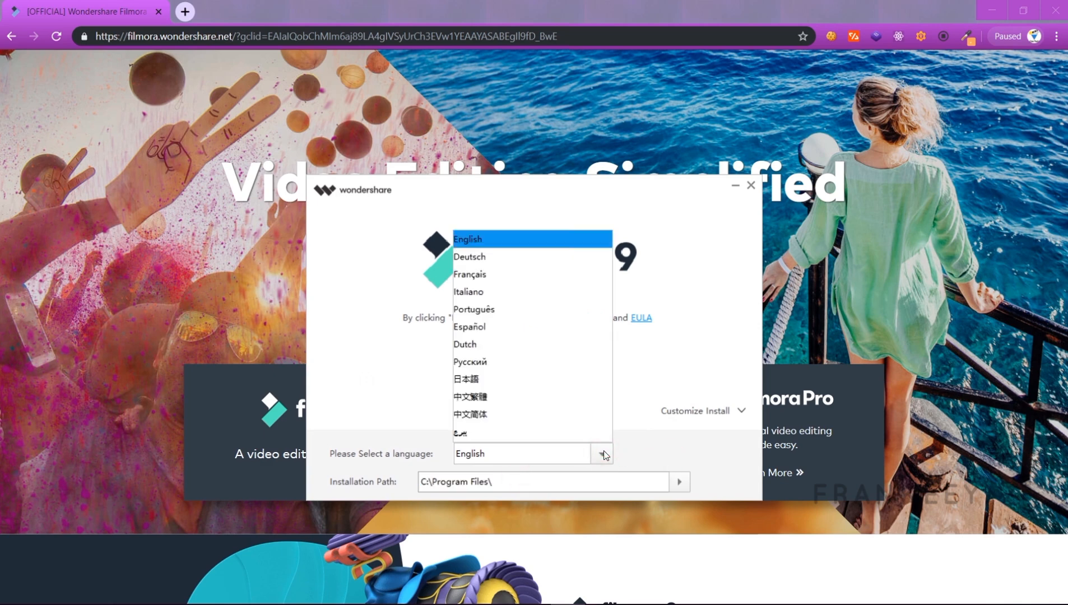
click(601, 451)
click(543, 477)
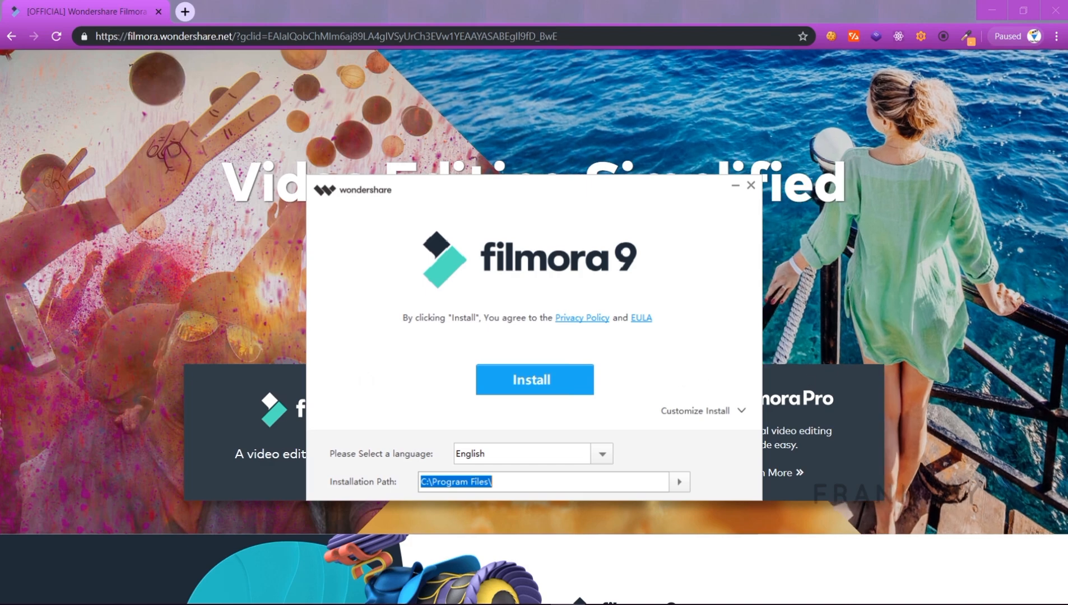
Close the Filmora 9 installer and confirm cancelling the installation
click(987, 198)
click(754, 189)
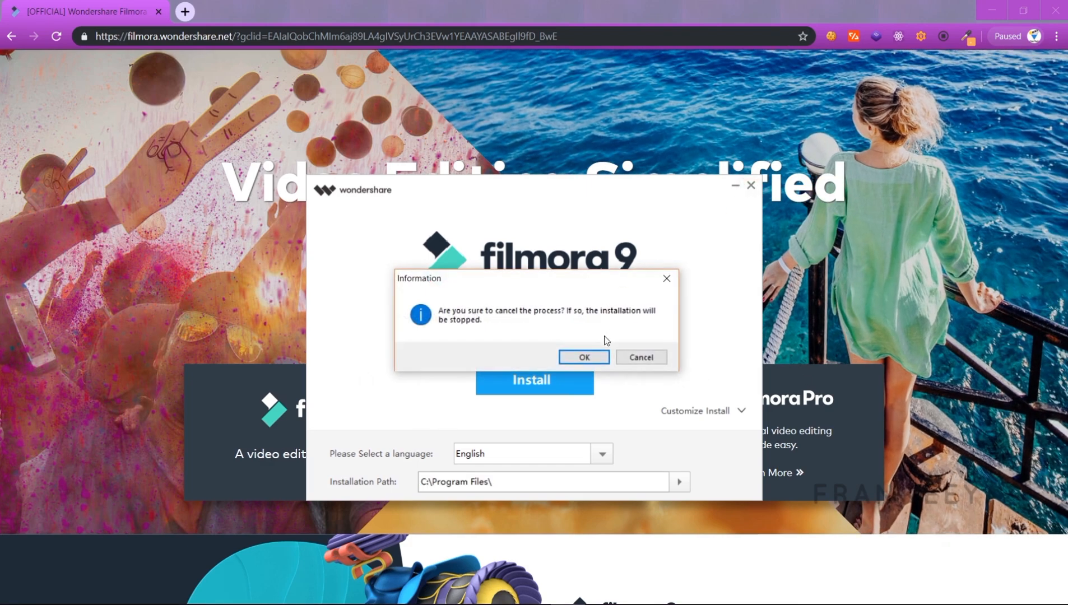
click(586, 354)
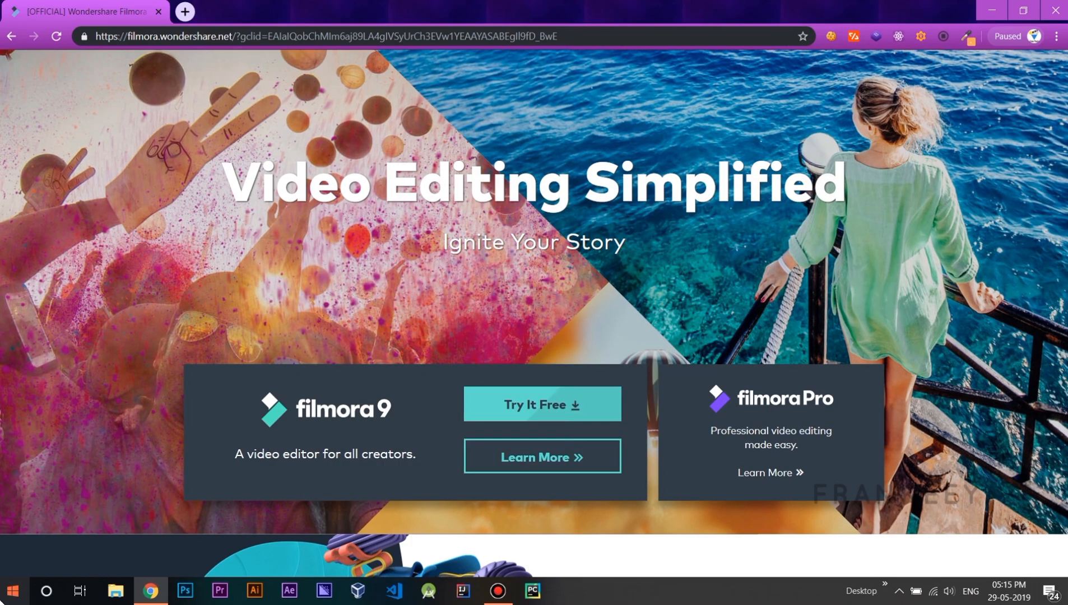
Launch the installed Wondershare Filmora9, create a new 16:9 (Widescreen) project and dismiss the Message Center
click(13, 590)
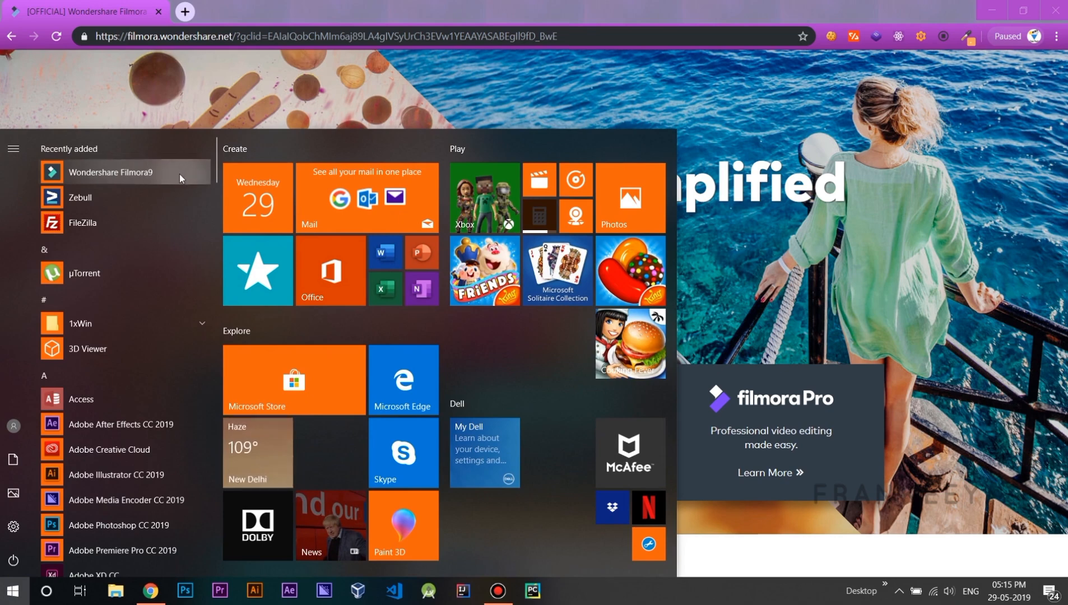
click(160, 169)
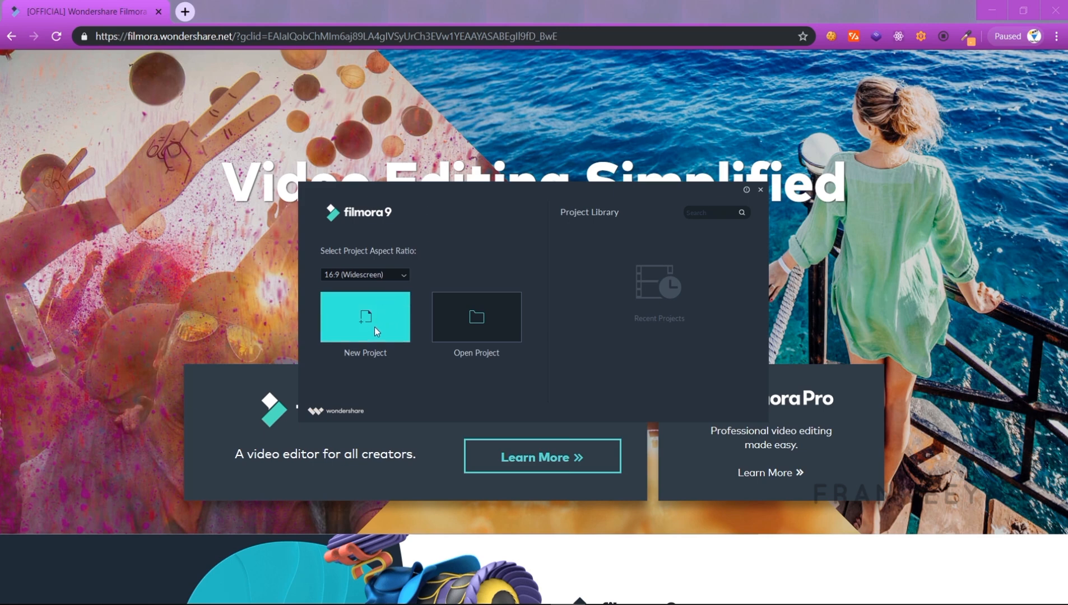
click(393, 274)
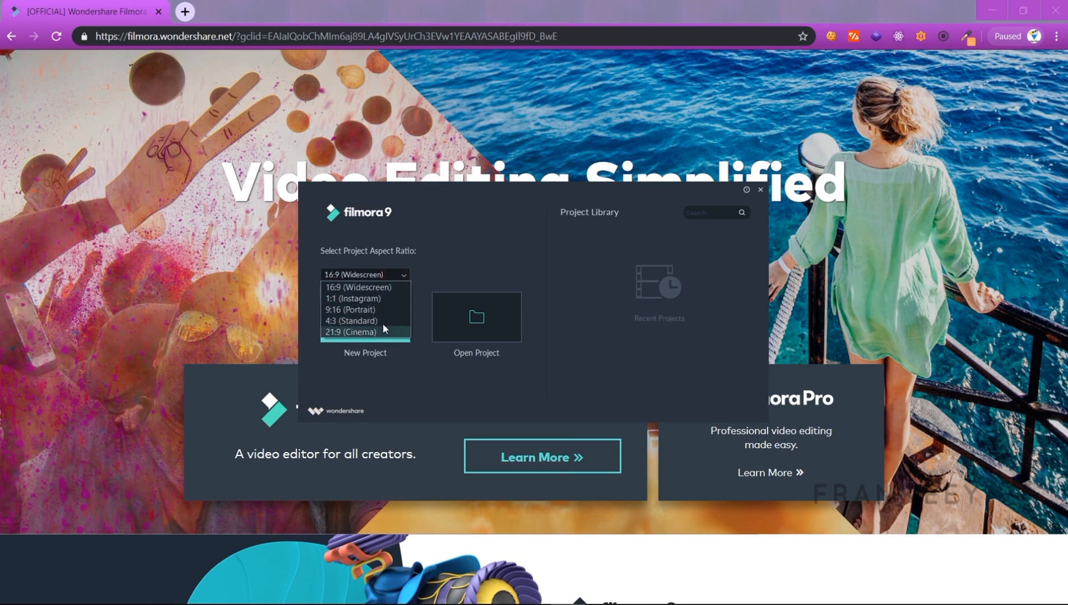
click(377, 287)
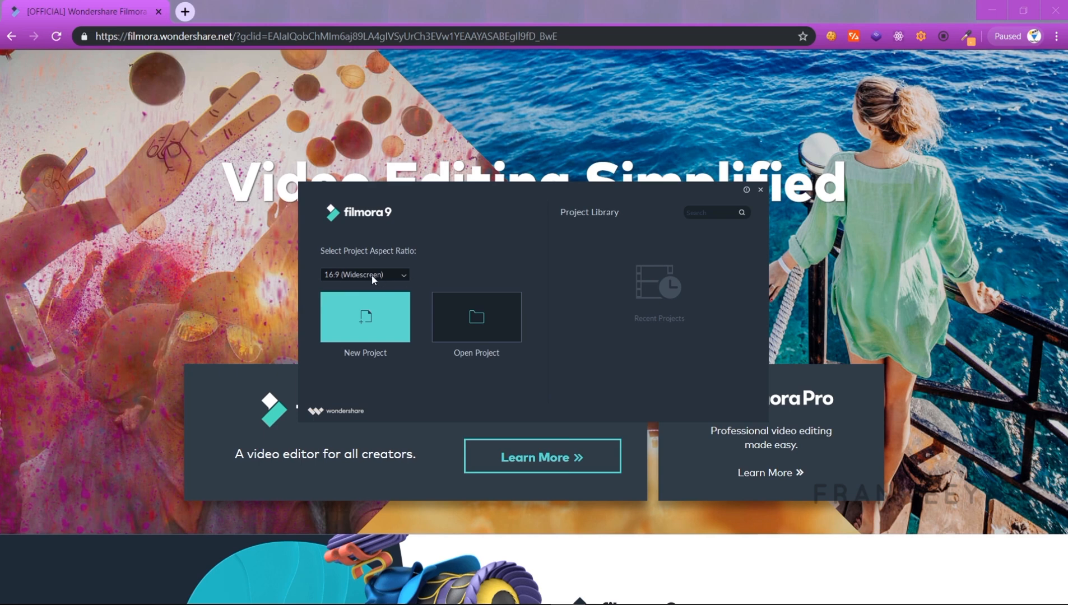
click(394, 316)
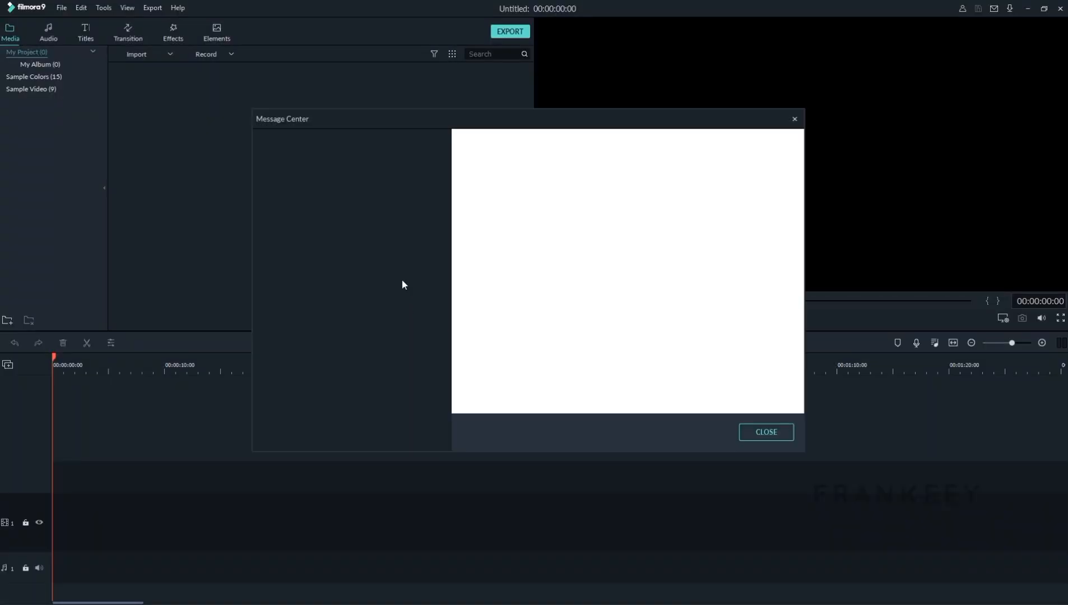
click(759, 436)
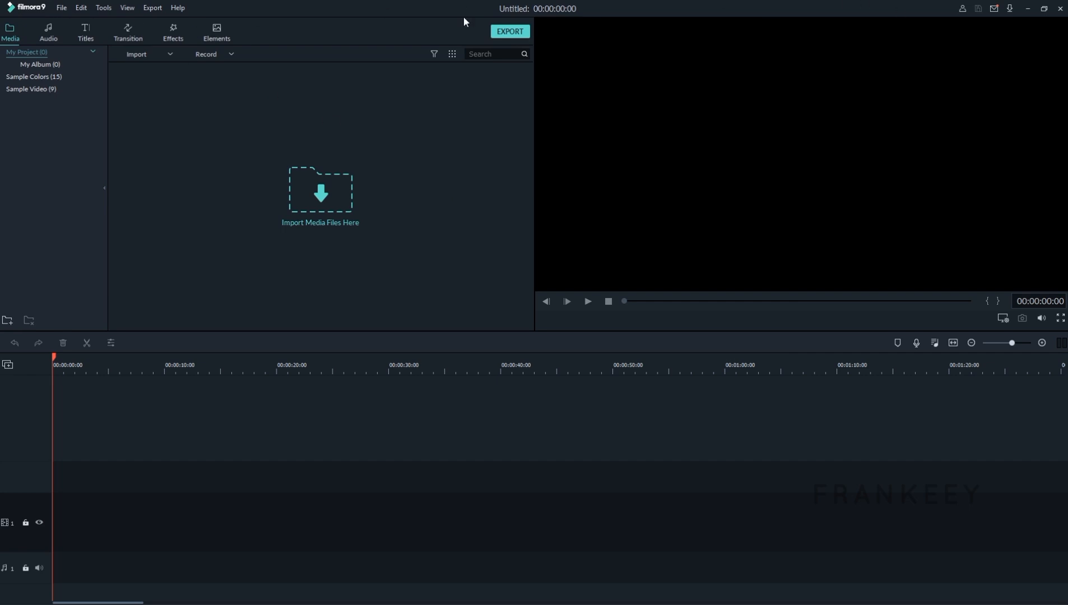
Look through the Audio, Titles, Transition, Effects and Elements libraries, browsing the list of elements
click(48, 34)
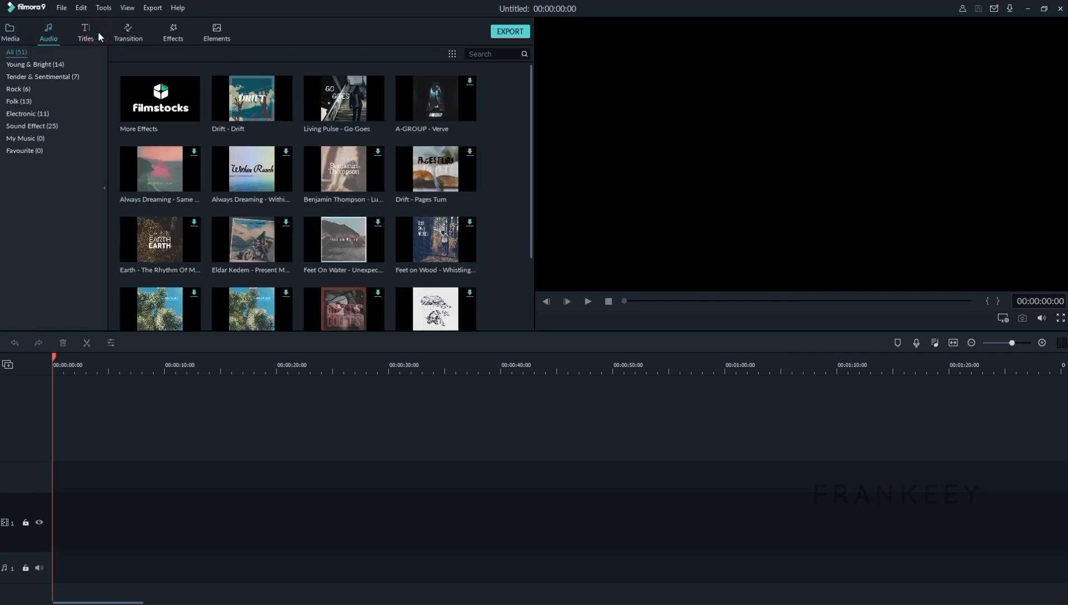
click(90, 32)
click(141, 36)
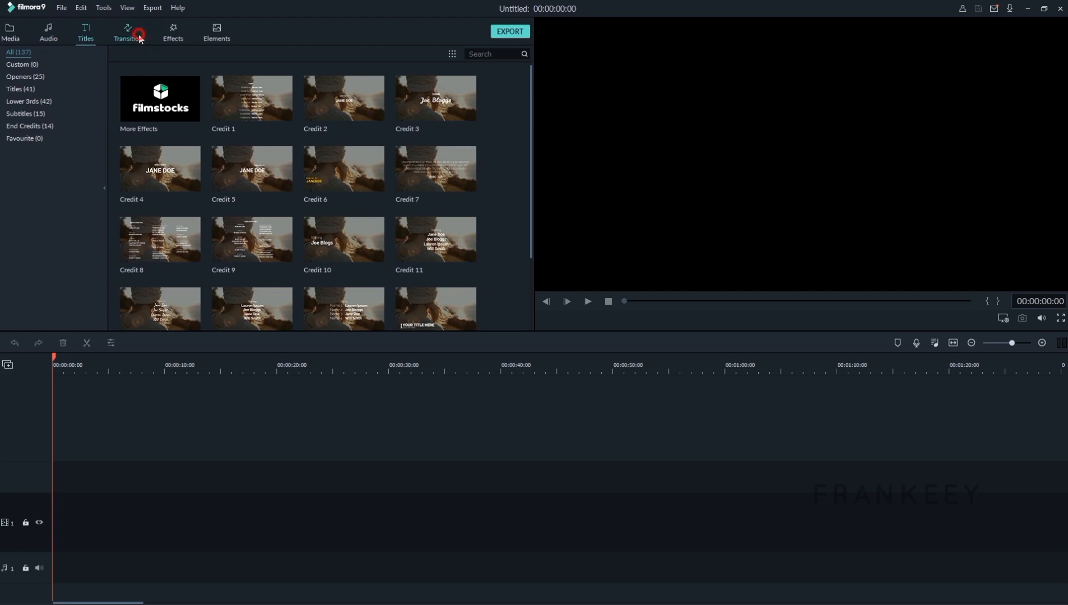
click(166, 38)
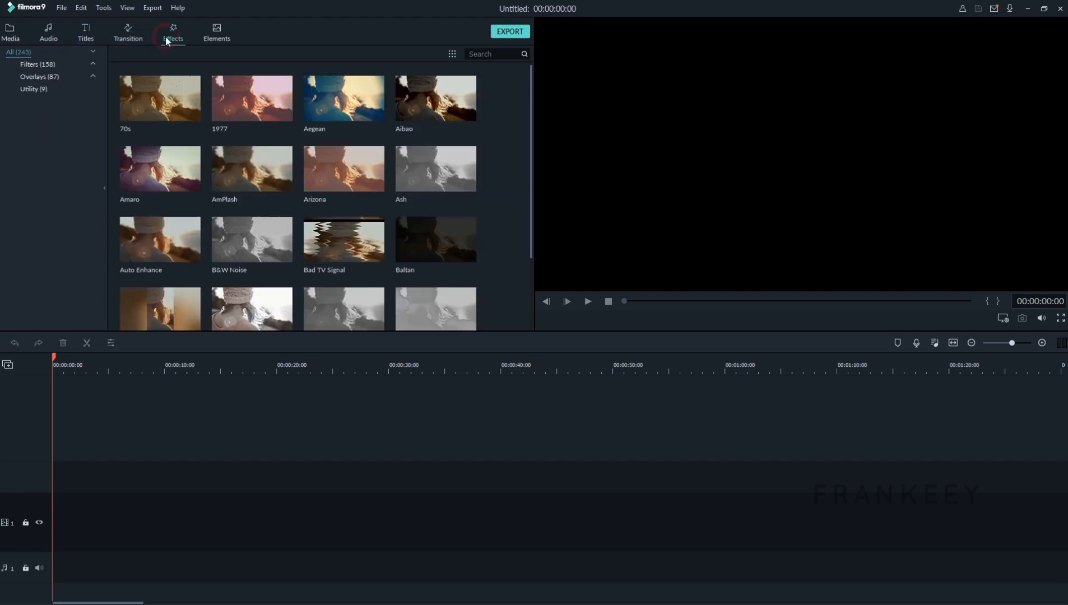
click(200, 35)
scroll(259, 148, down, 15)
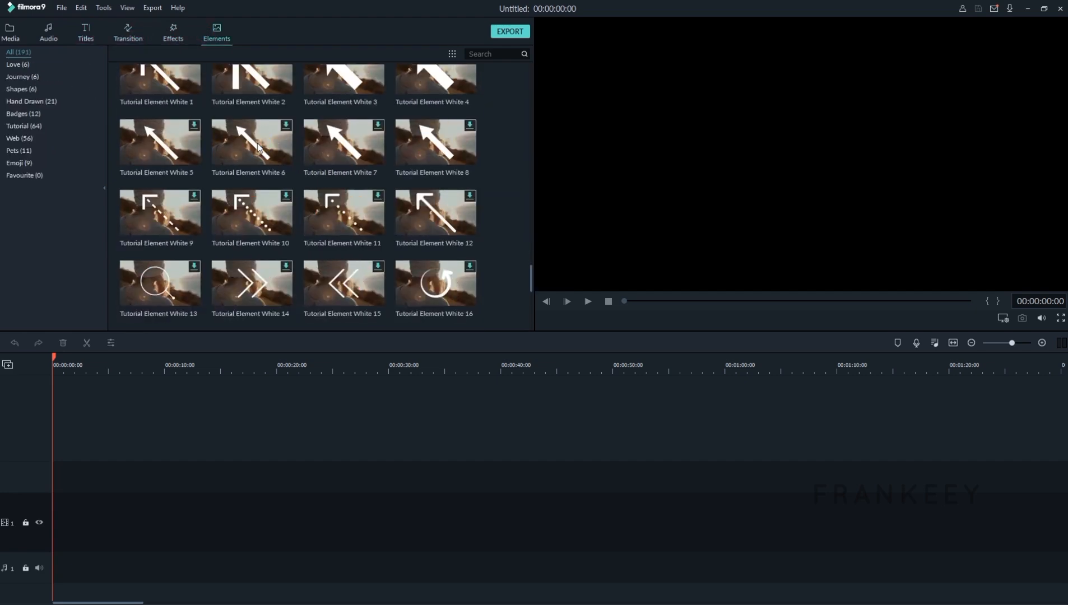
scroll(258, 148, up, 15)
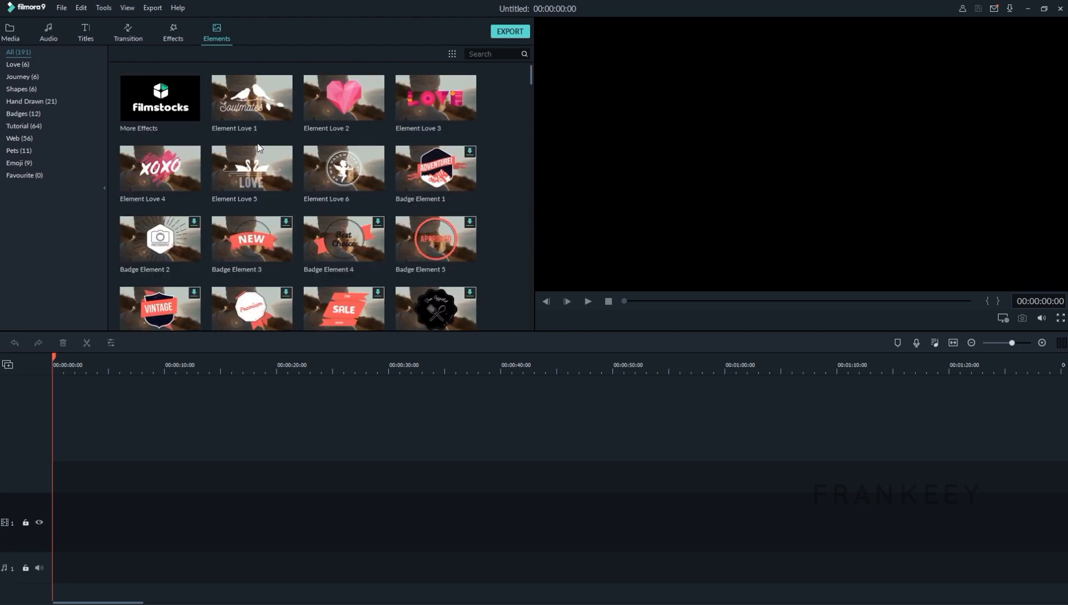
Revisit the Effects, Transition and Titles libraries, finishing back at the project's media library
click(19, 44)
click(216, 32)
click(171, 31)
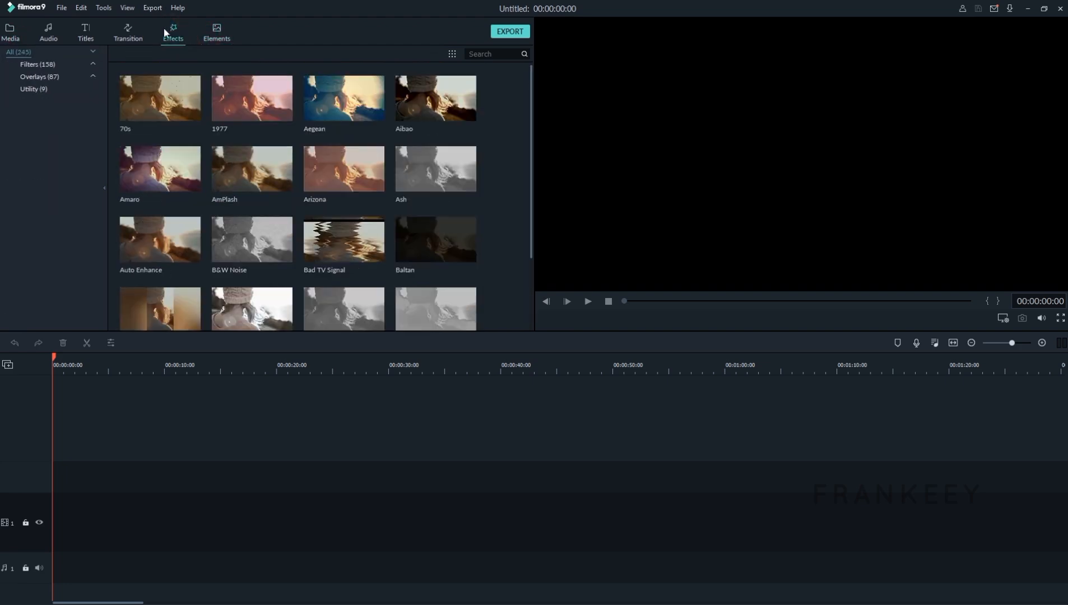
click(135, 34)
click(86, 34)
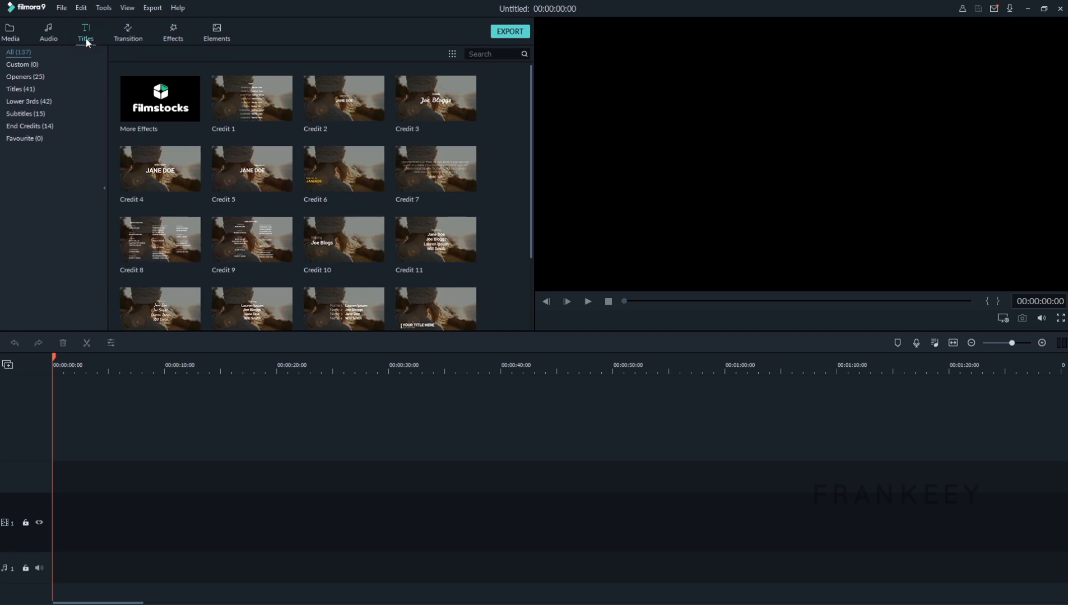
click(22, 35)
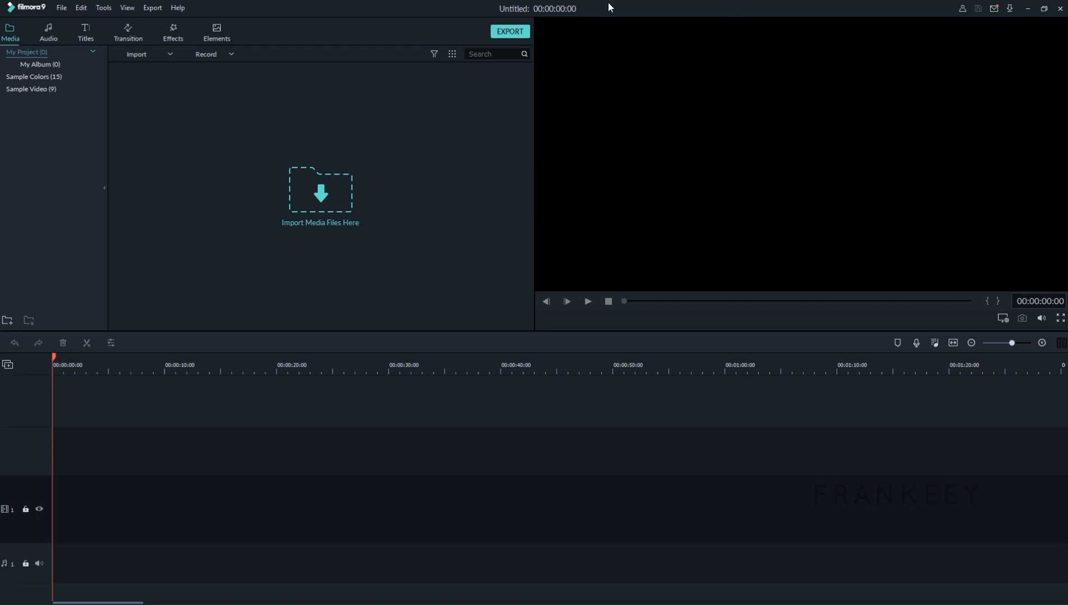
Switch to Chrome and load youtube.com in a new tab
key(alt+Tab)
click(760, 317)
click(186, 11)
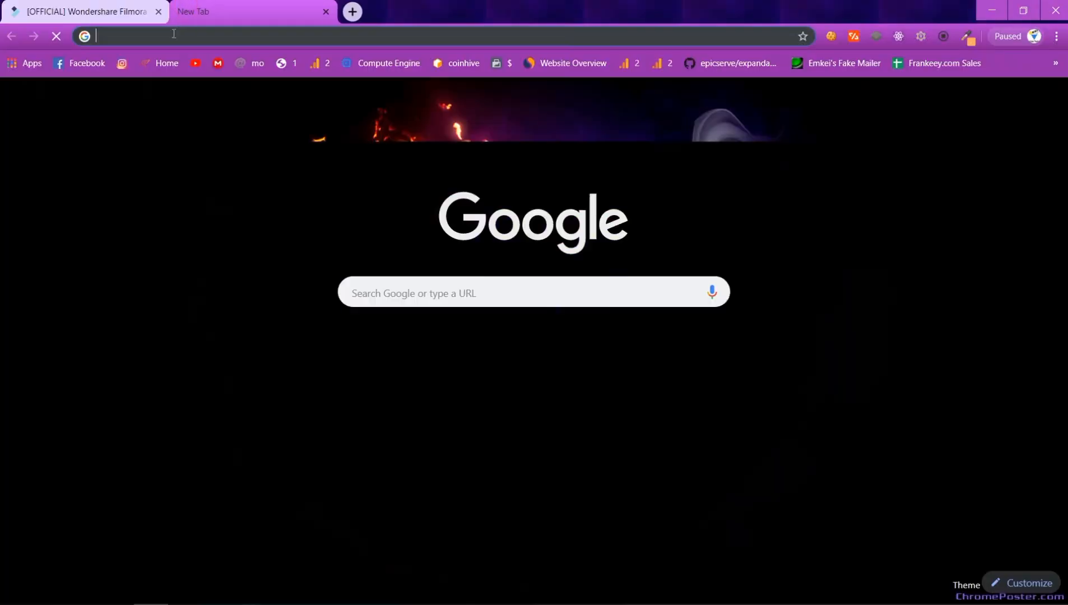
text(youtube.com)
key(Return)
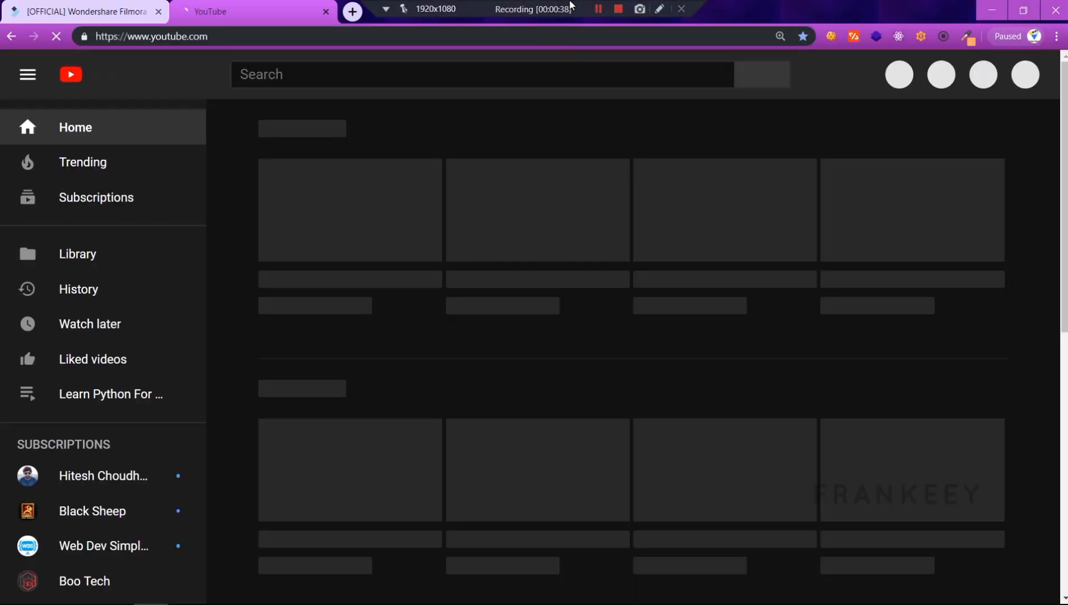
Search YouTube for "remo songs" and open the Remo - Meesa Beauty Tamil video
click(493, 68)
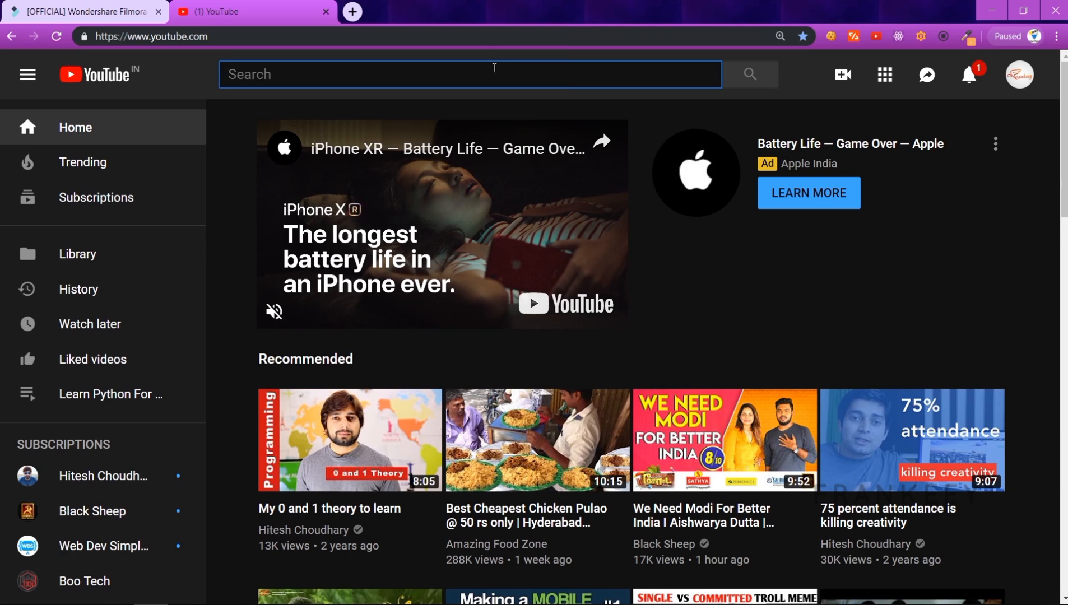
text(remo songs)
key(Return)
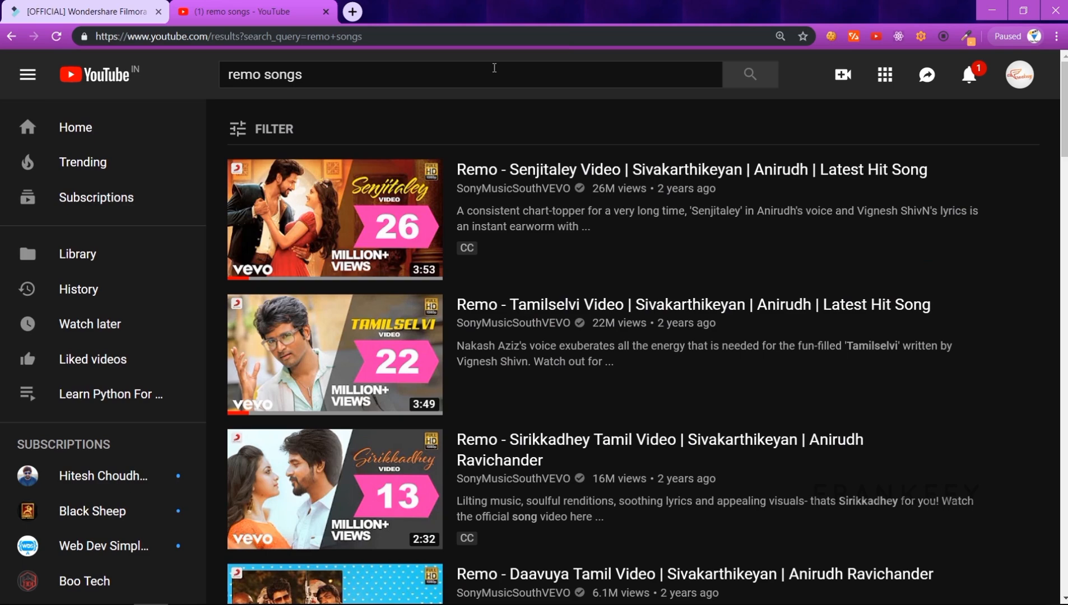
scroll(958, 263, down, 9)
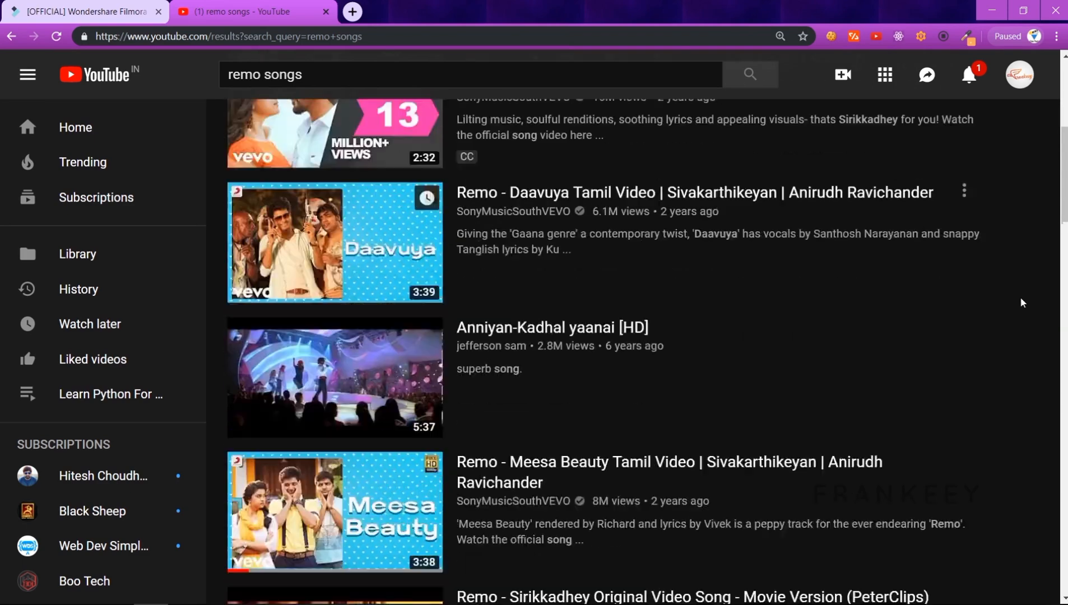
click(312, 397)
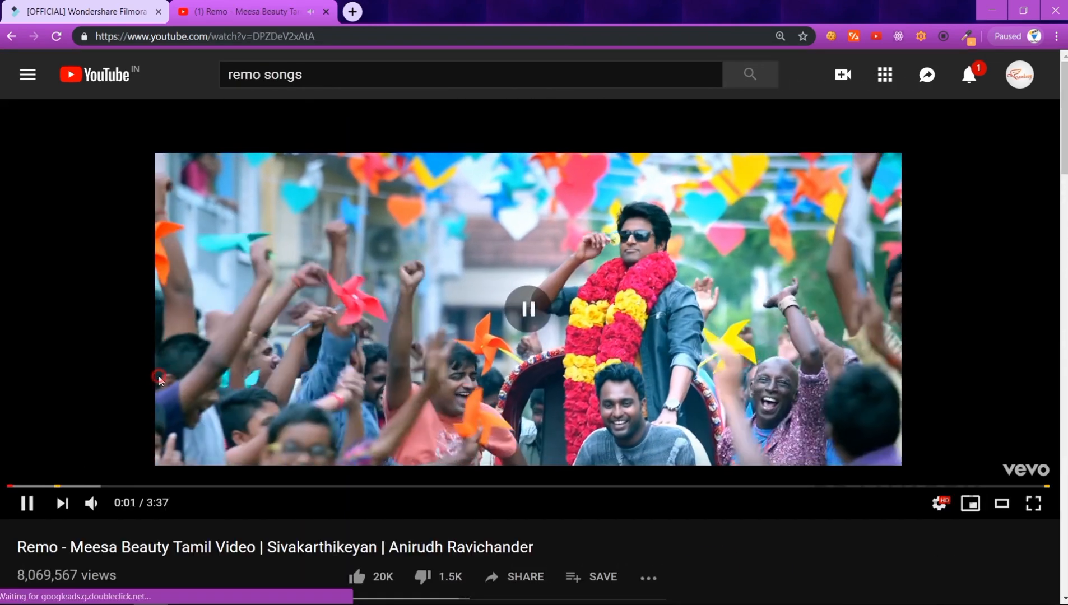
Pause the Meesa Beauty video and seek through it to the couple's scene at 2:27
click(159, 378)
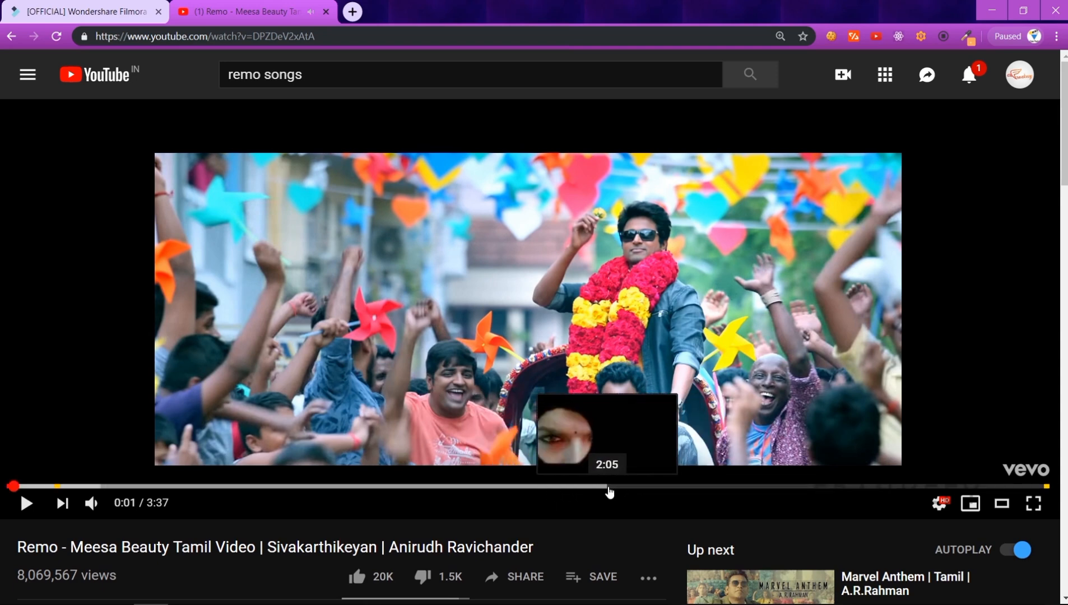
click(608, 488)
click(835, 406)
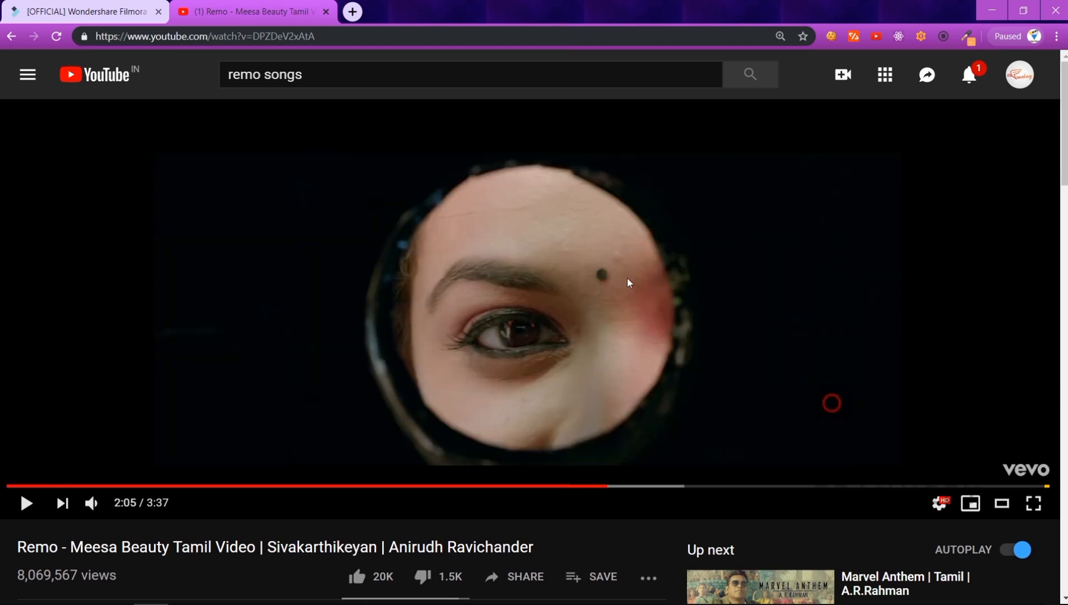
drag(616, 486, 711, 488)
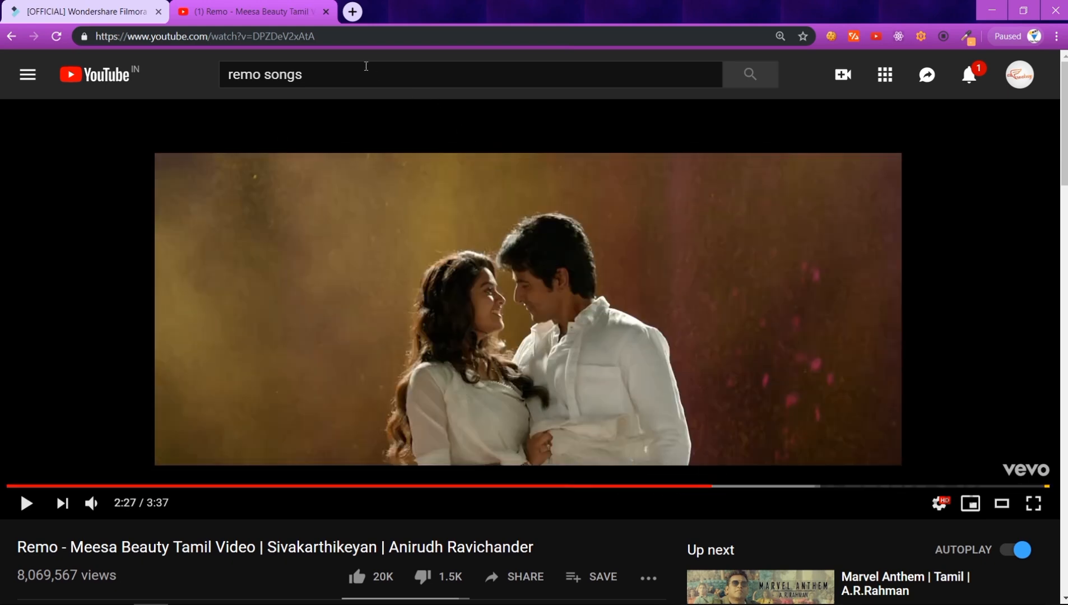
Copy the Meesa Beauty video's web address and open qdownloader.net in a new tab
click(345, 31)
key(ctrl+c)
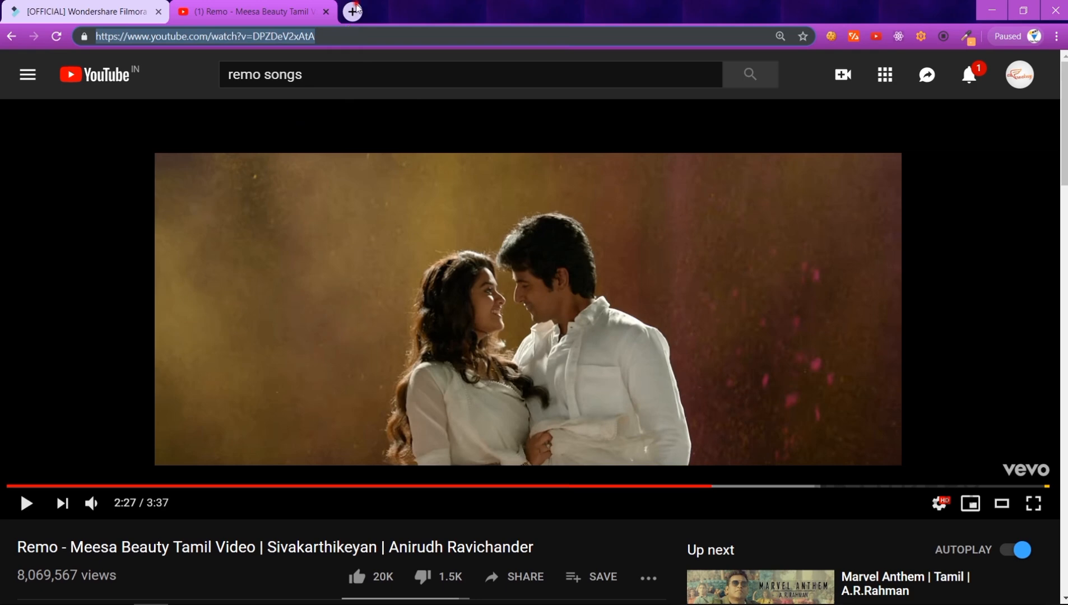
click(353, 12)
text(q)
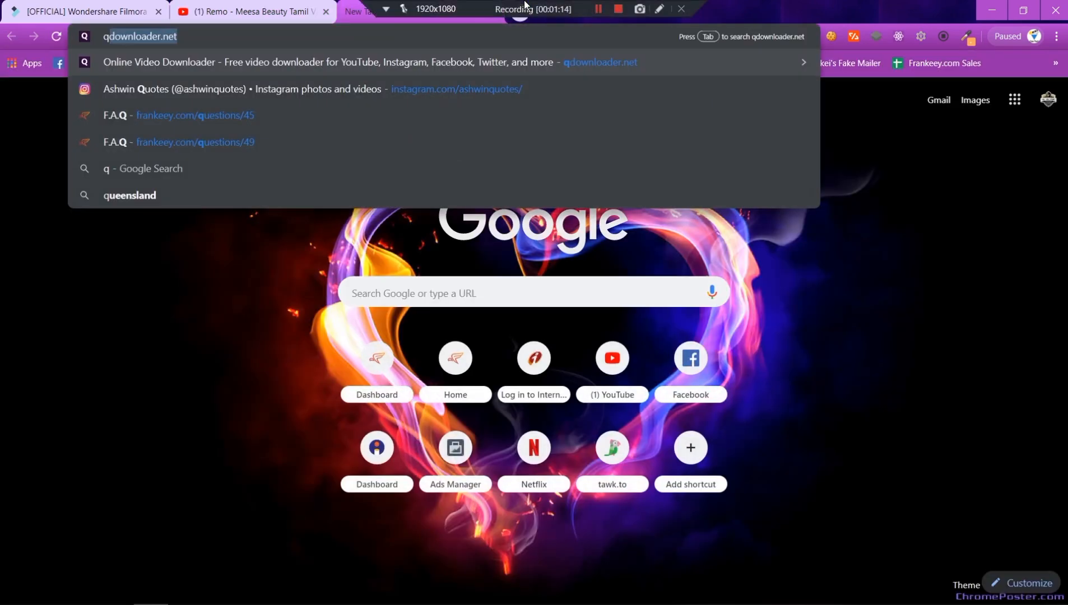
key(Return)
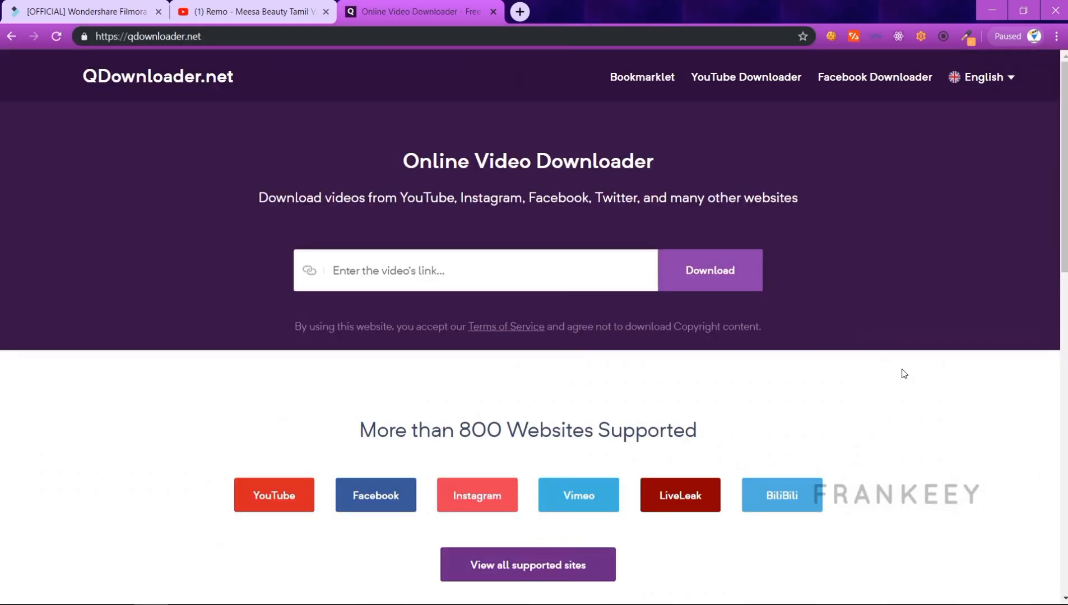
Submit the copied video link to QDownloader and convert the 1080p (HD) MP4 version with sound
click(573, 265)
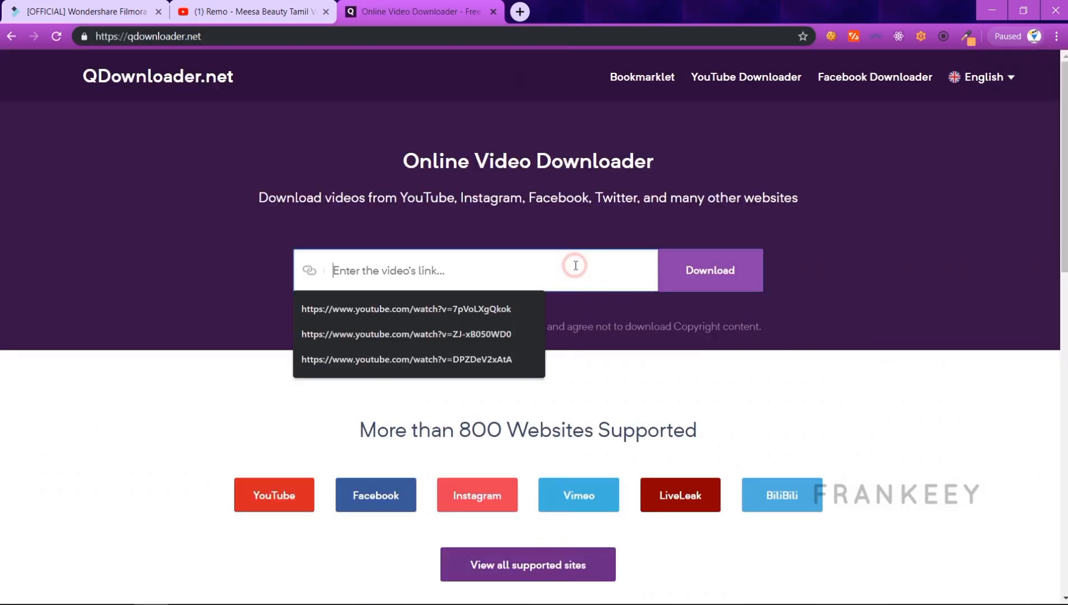
key(ctrl+v)
click(750, 266)
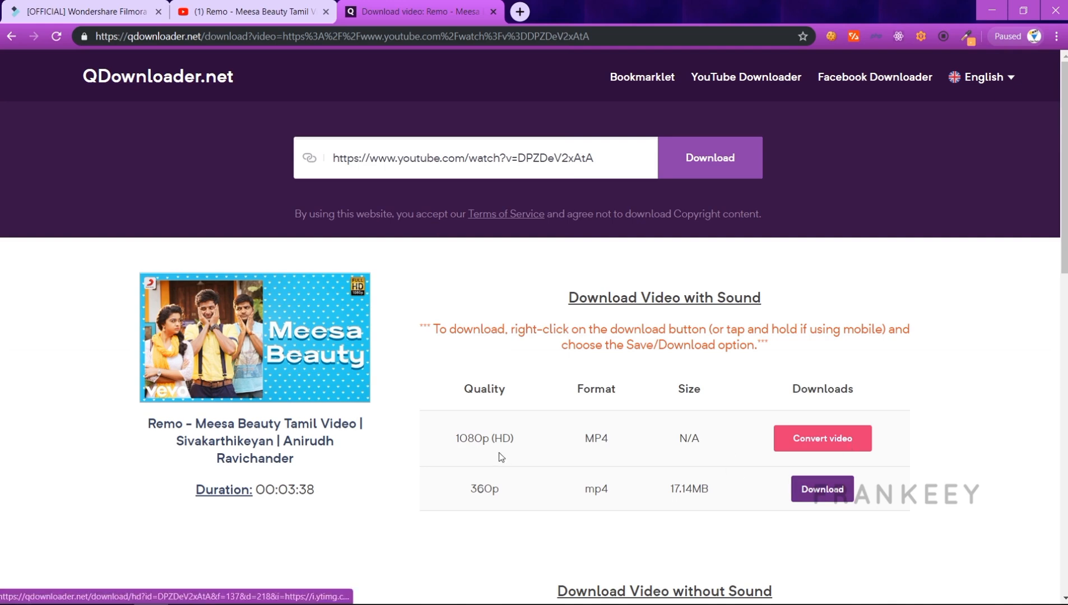
drag(443, 438, 522, 439)
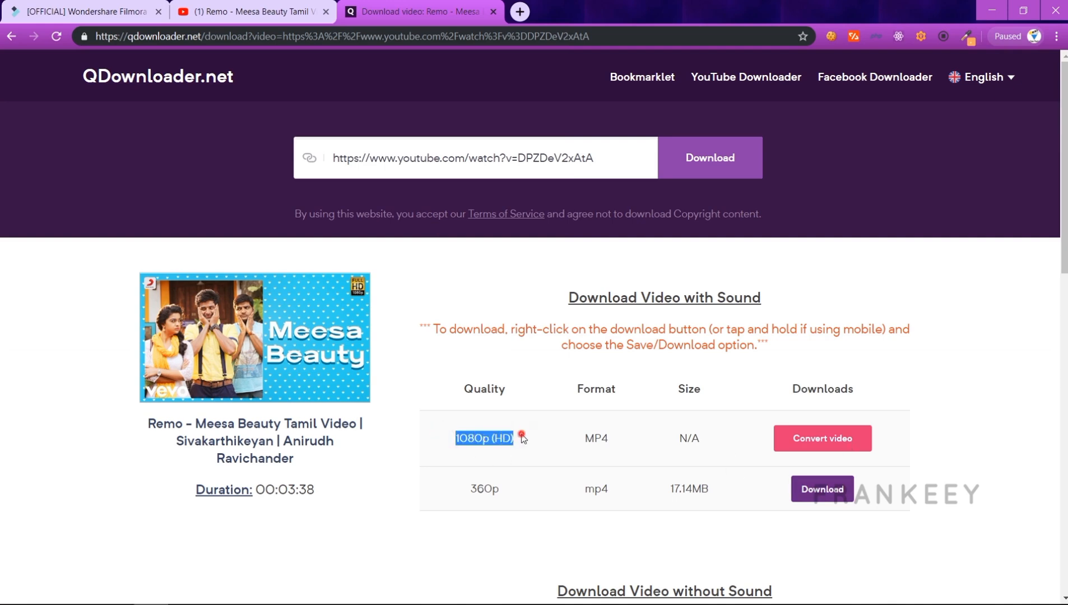
click(834, 441)
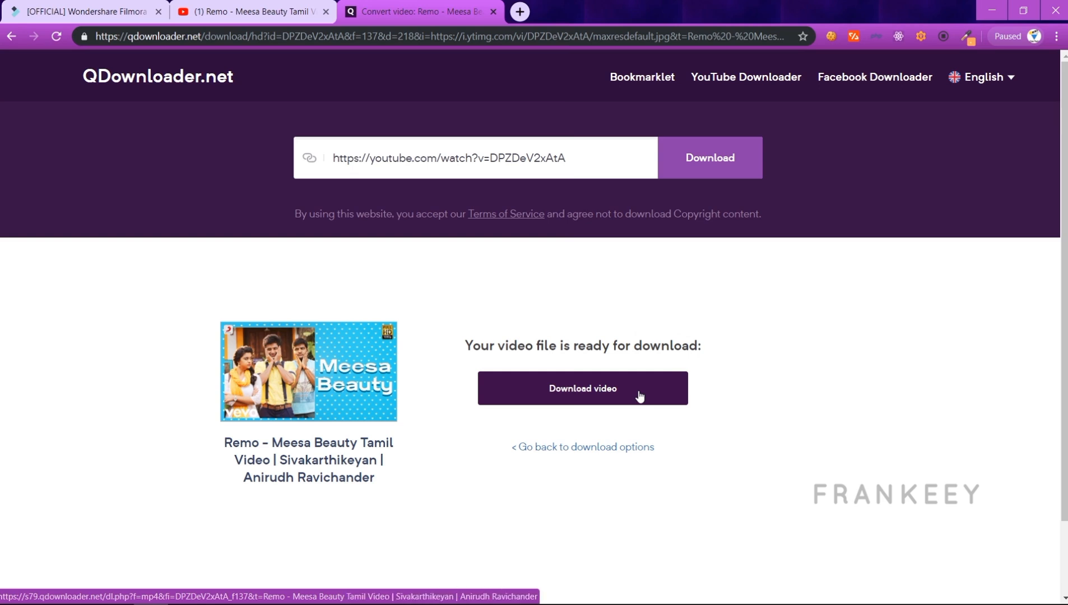
Switch to File Explorer and select the Remo - Meesa Beauty video in the Video Editing Projects folder
key(alt+Tab)
key(alt+Tab)
key(alt+Tab)
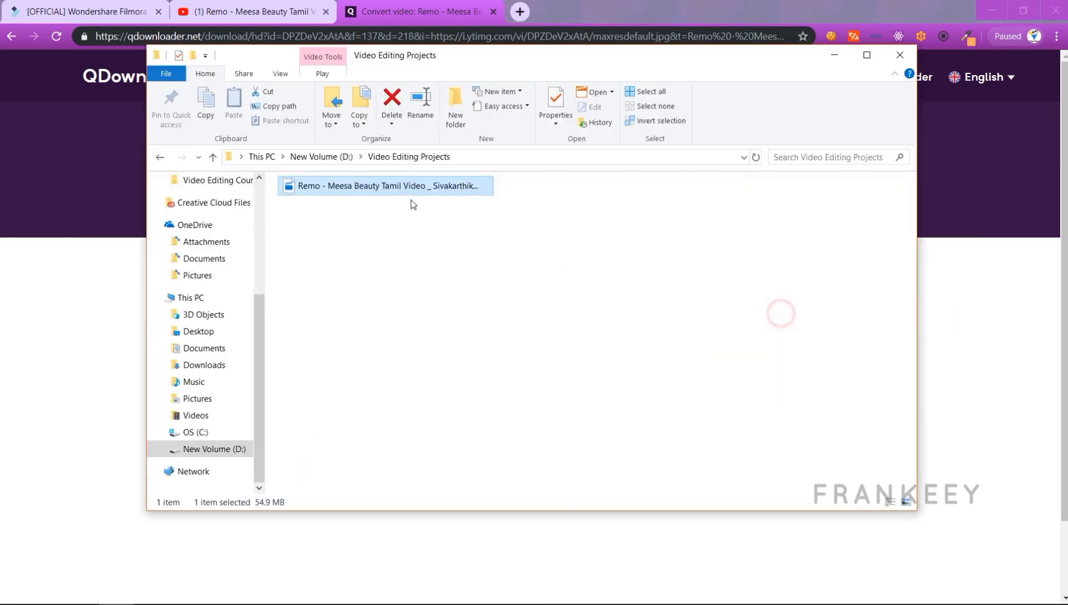
click(437, 286)
click(355, 186)
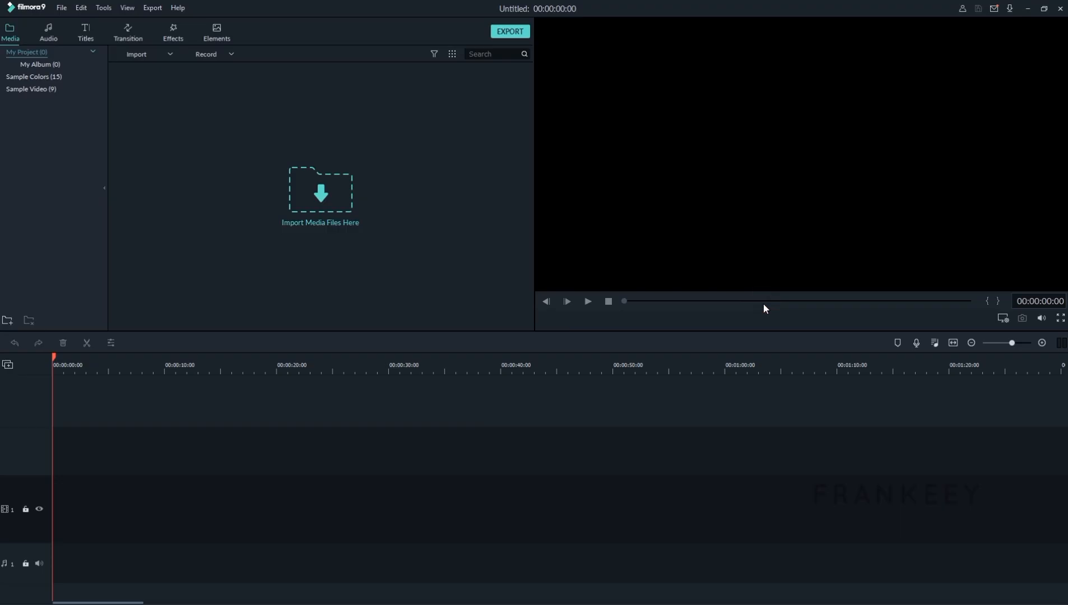
Import the Meesa Beauty video from File Explorer into Filmora's media library, declining proxy files and turning off that message
key(alt+Tab)
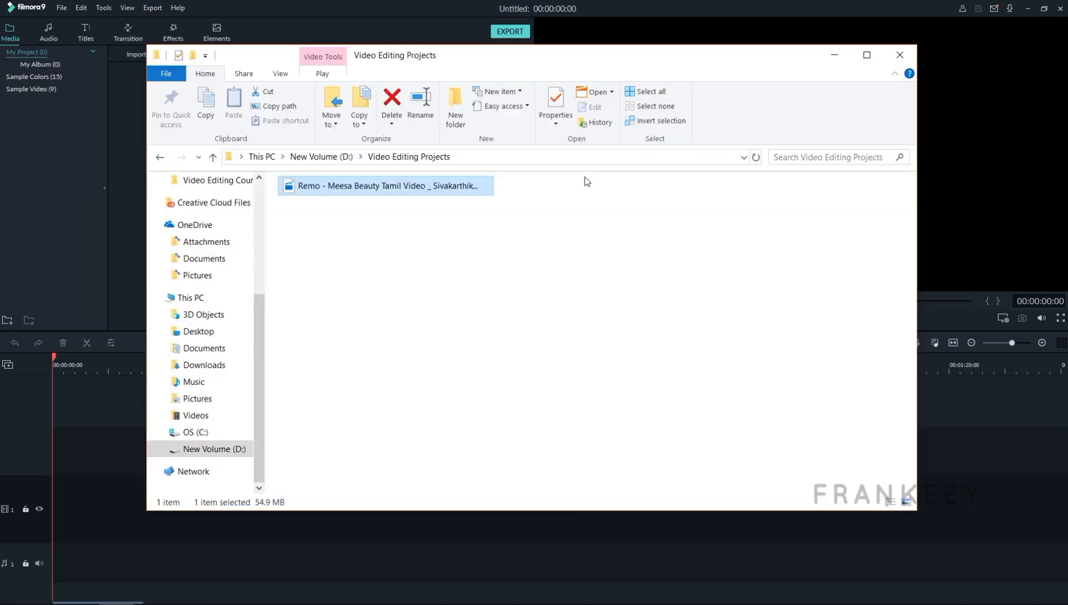
drag(480, 57, 762, 100)
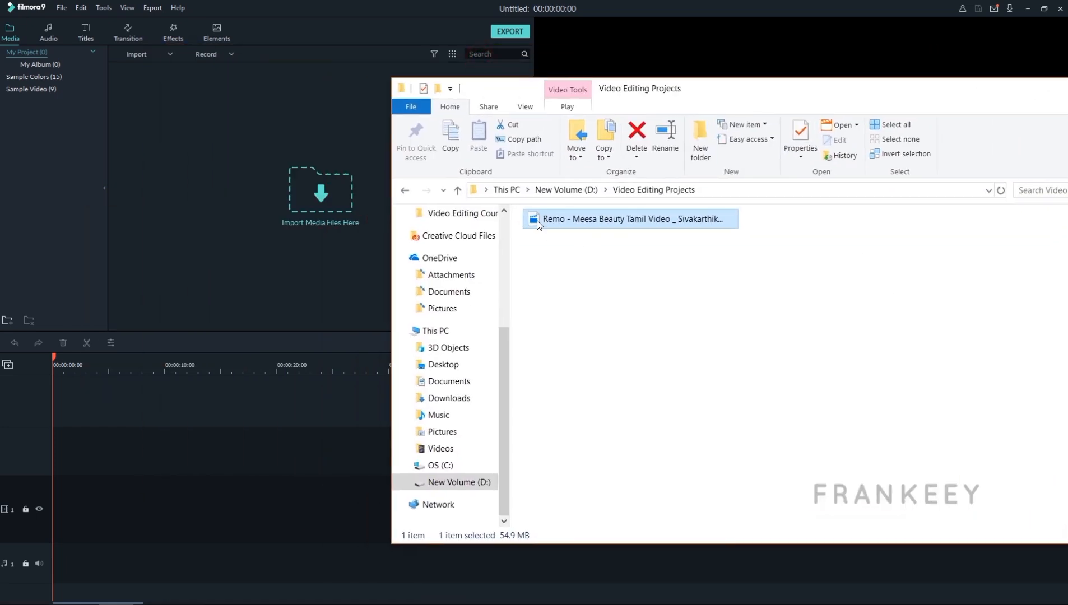
drag(539, 220, 296, 191)
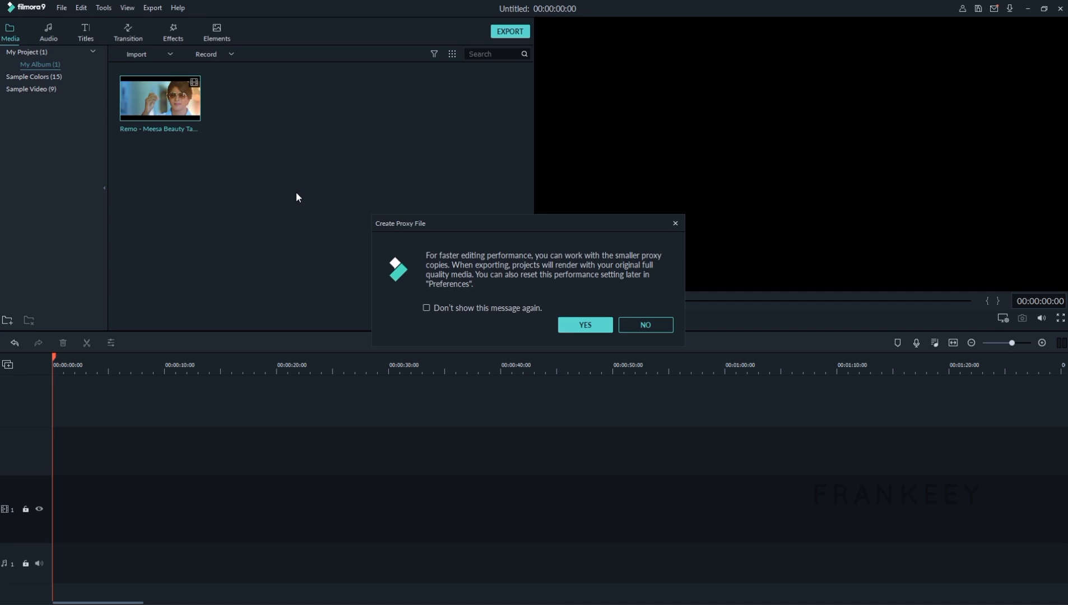
click(494, 308)
click(650, 329)
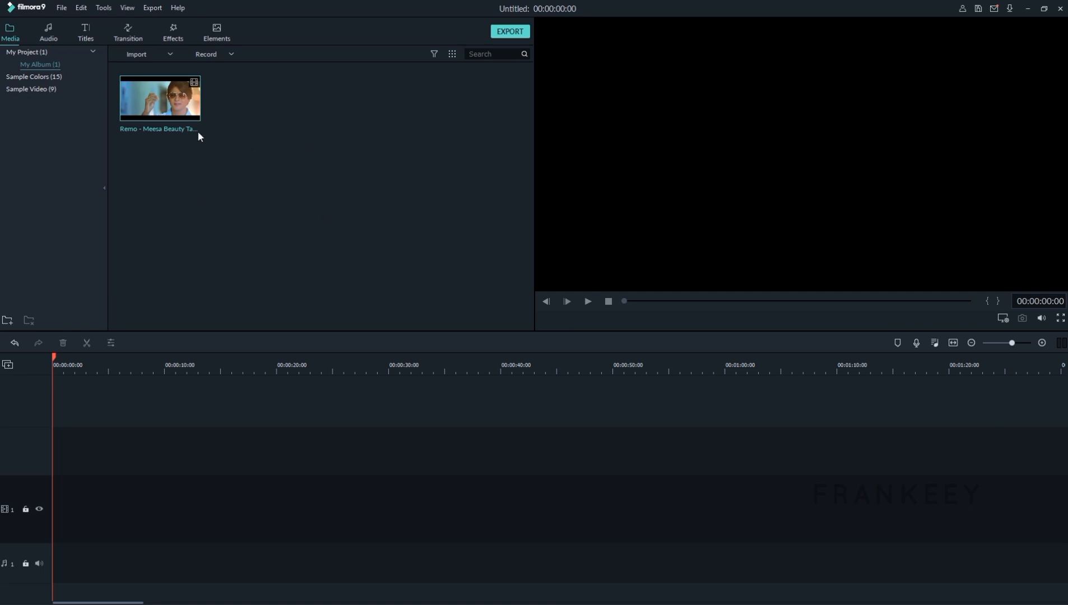
Place the Meesa Beauty clip at the start of video track 1, keeping the current project settings
mouse_move(186, 113)
drag(186, 113, 48, 401)
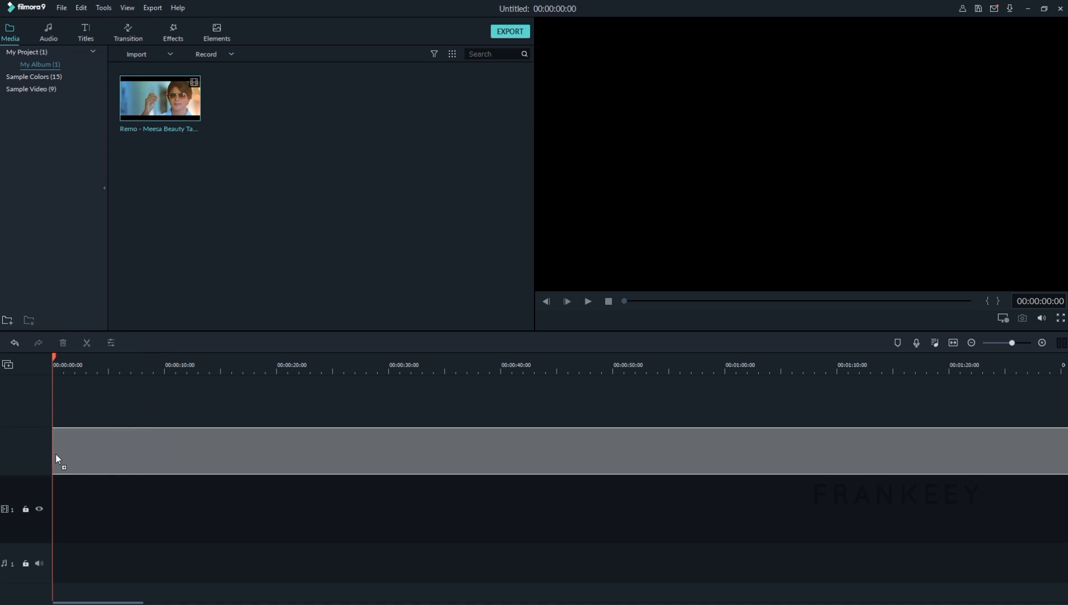
drag(56, 458, 54, 495)
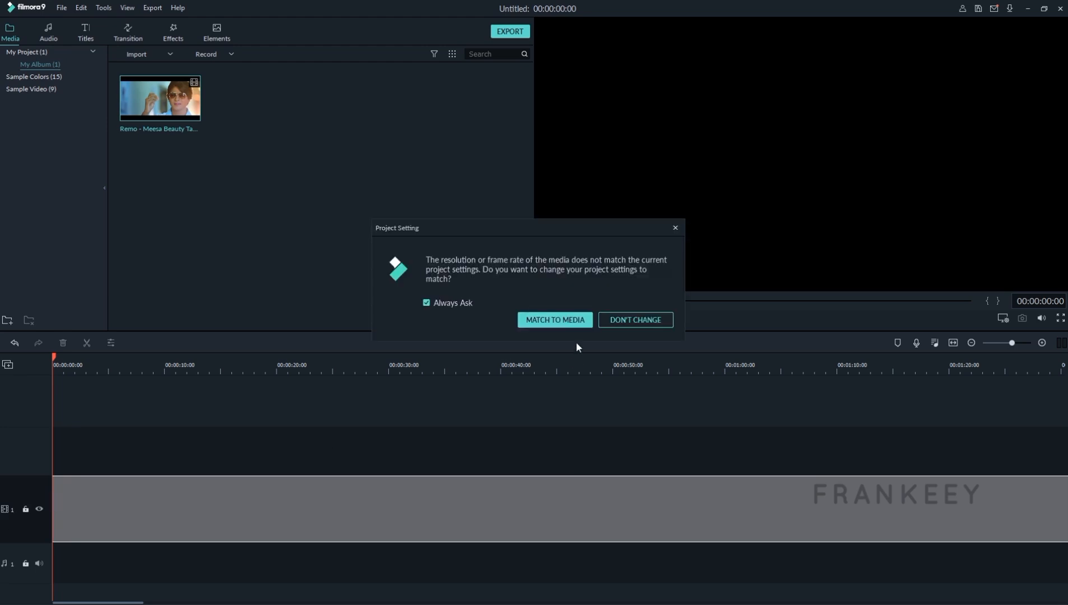
click(622, 321)
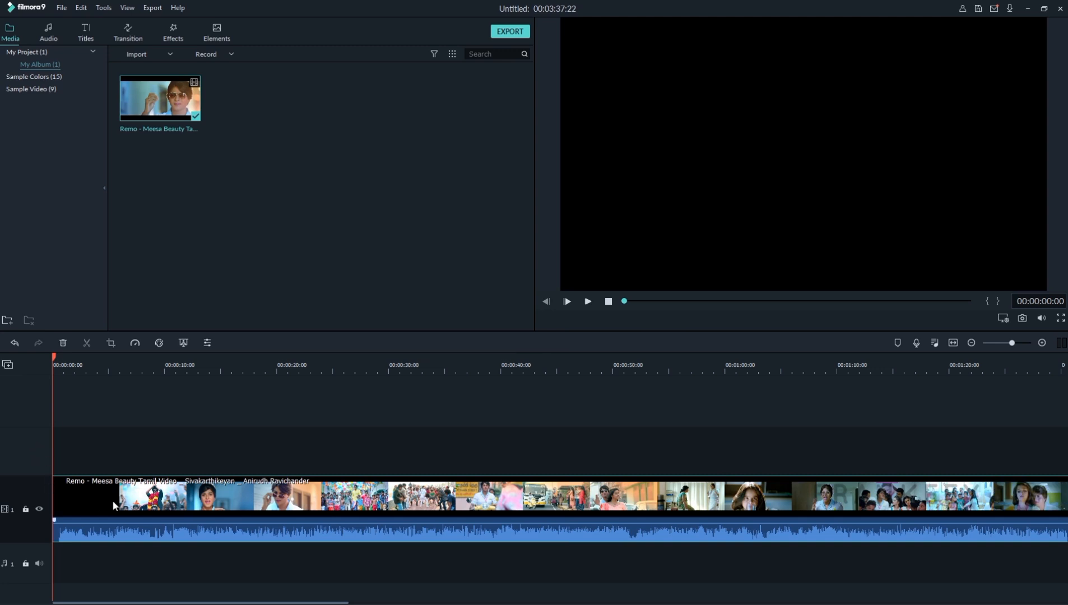
Increase the height of video track 1 to enlarge the clip's thumbnails and waveform
right_click(130, 522)
click(203, 587)
drag(32, 475, 37, 415)
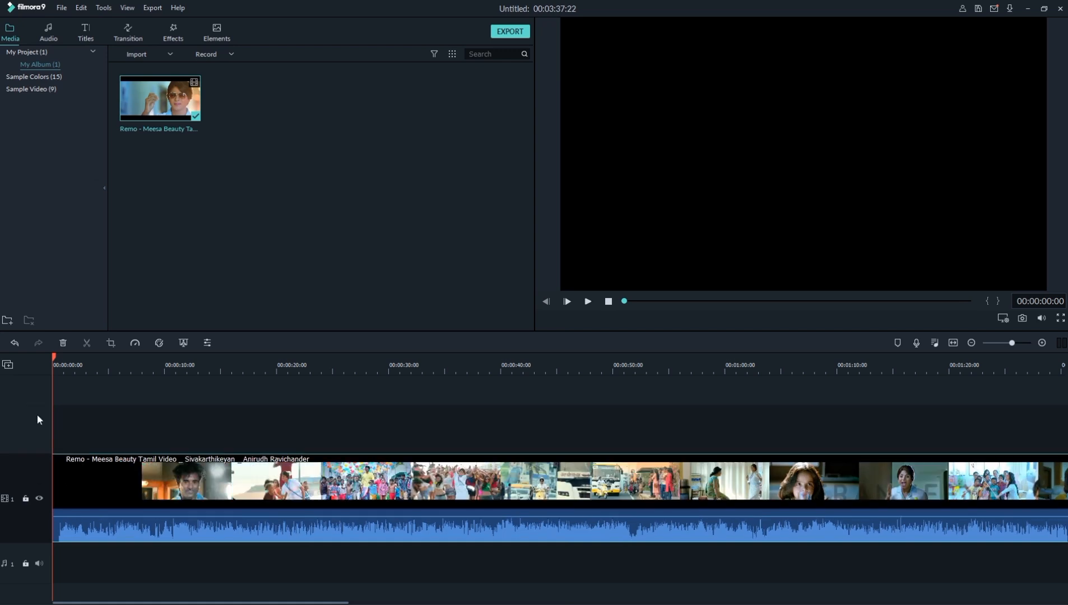
mouse_move(17, 543)
mouse_down()
mouse_move(19, 563)
mouse_move(24, 556)
mouse_up()
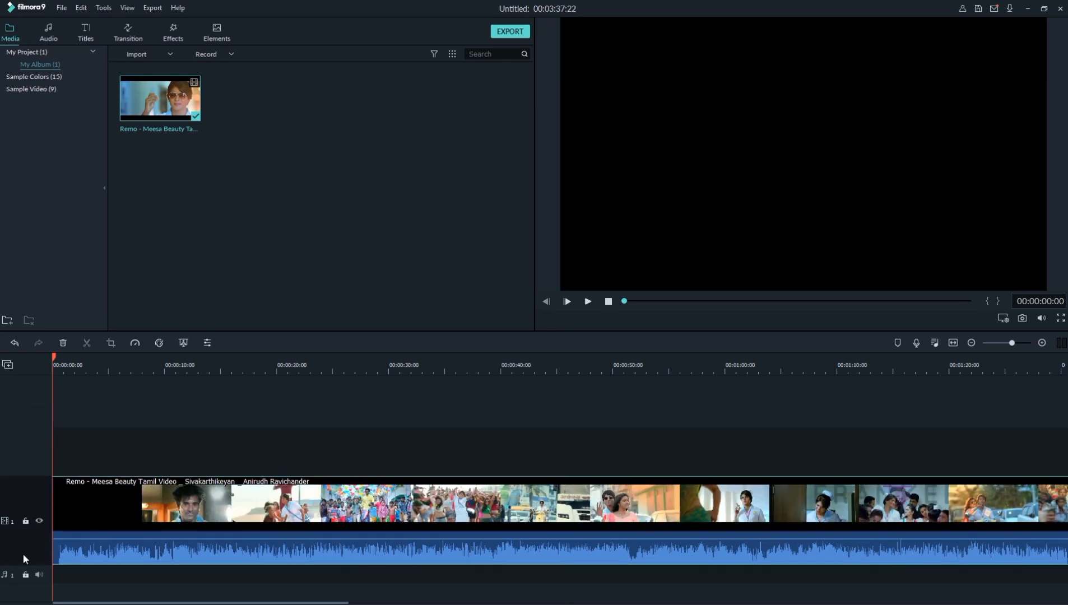
Move the Meesa Beauty clip up to video track 2 and increase that track's height
click(33, 428)
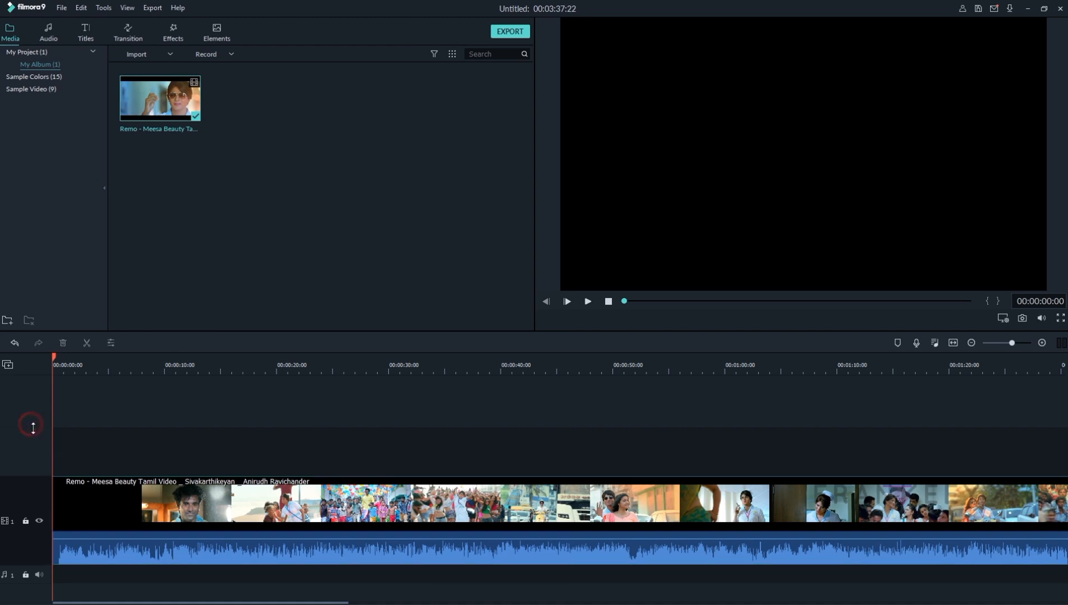
click(30, 479)
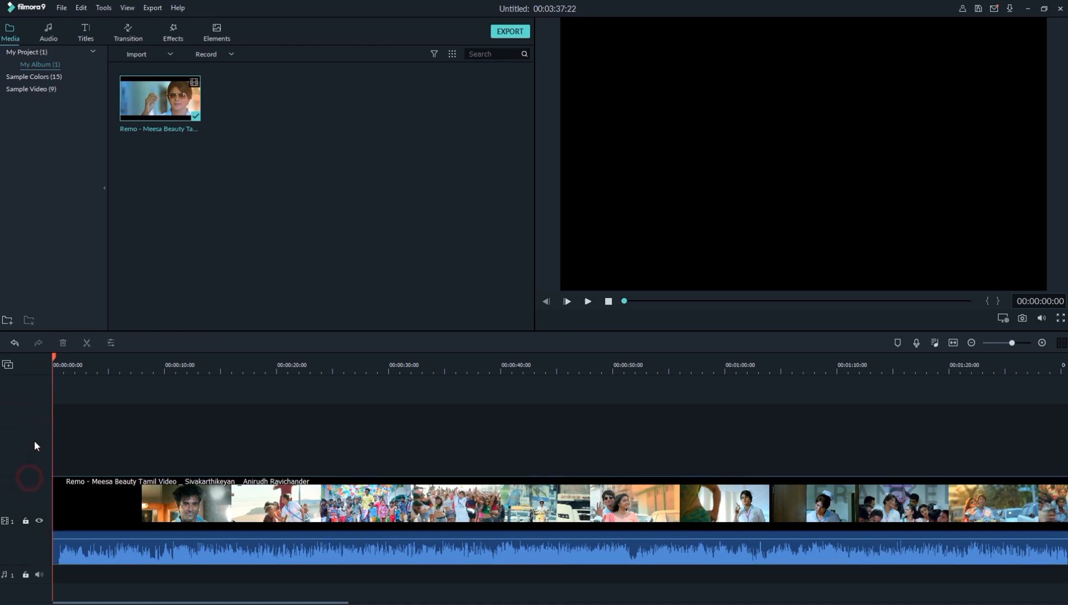
drag(35, 403, 36, 455)
drag(180, 496, 33, 479)
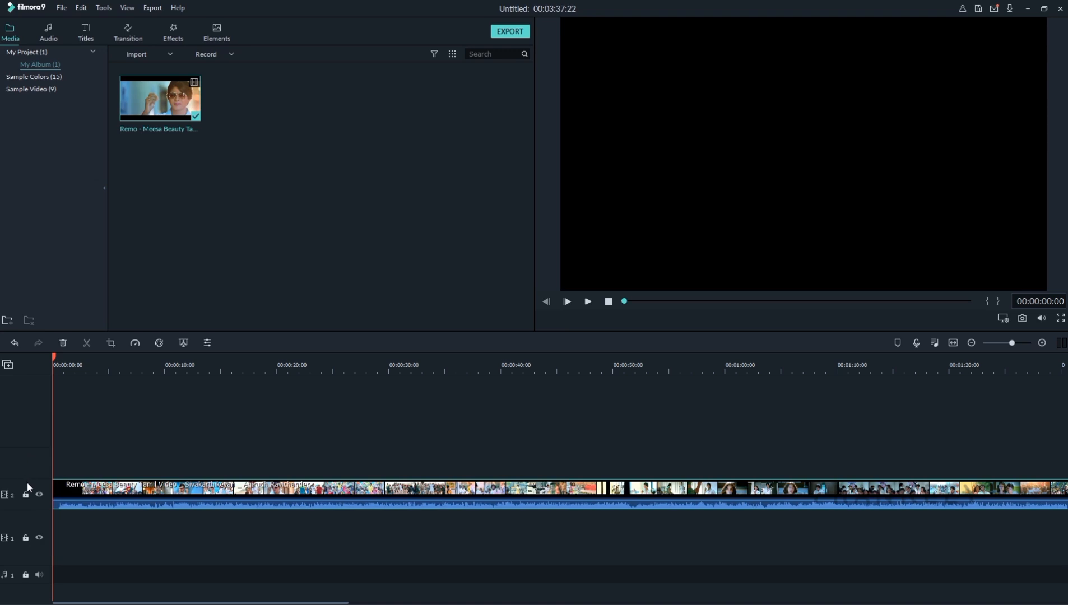
drag(30, 478, 35, 418)
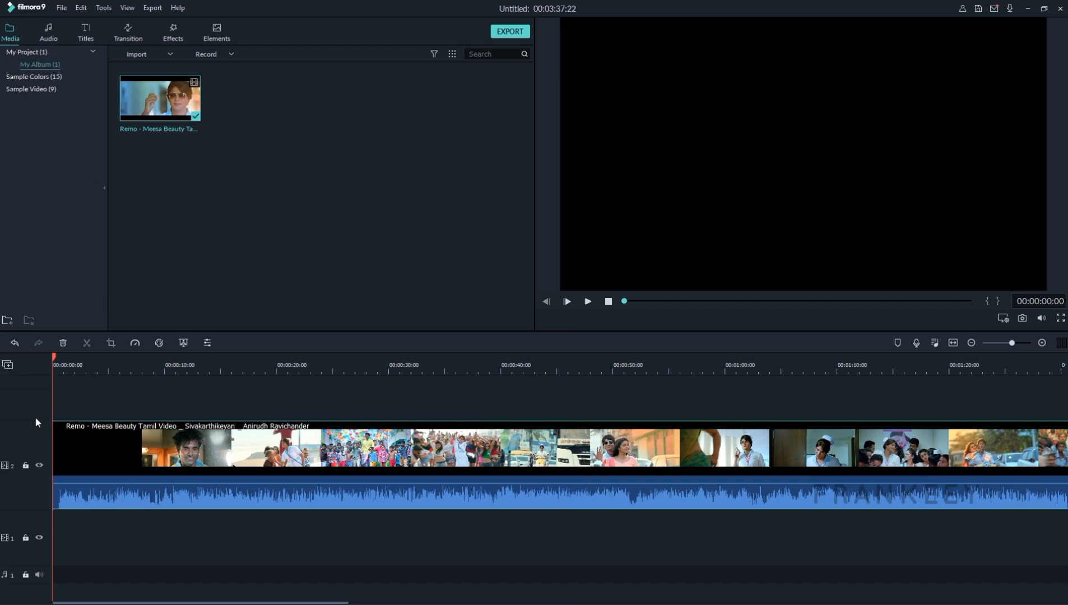
Play the first two seconds of the timeline in the preview and pause
click(589, 304)
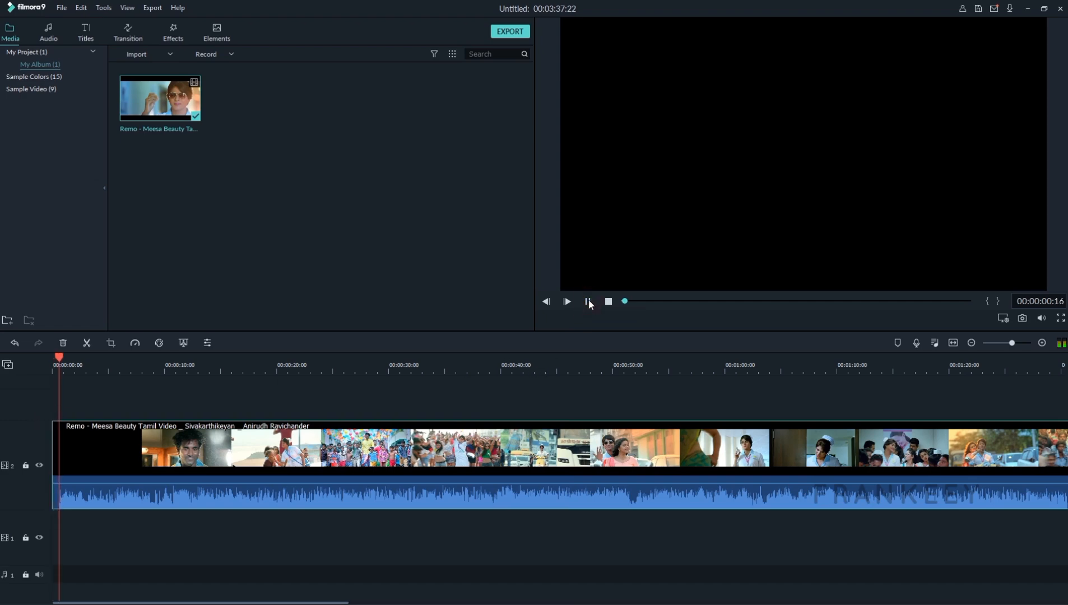
click(589, 304)
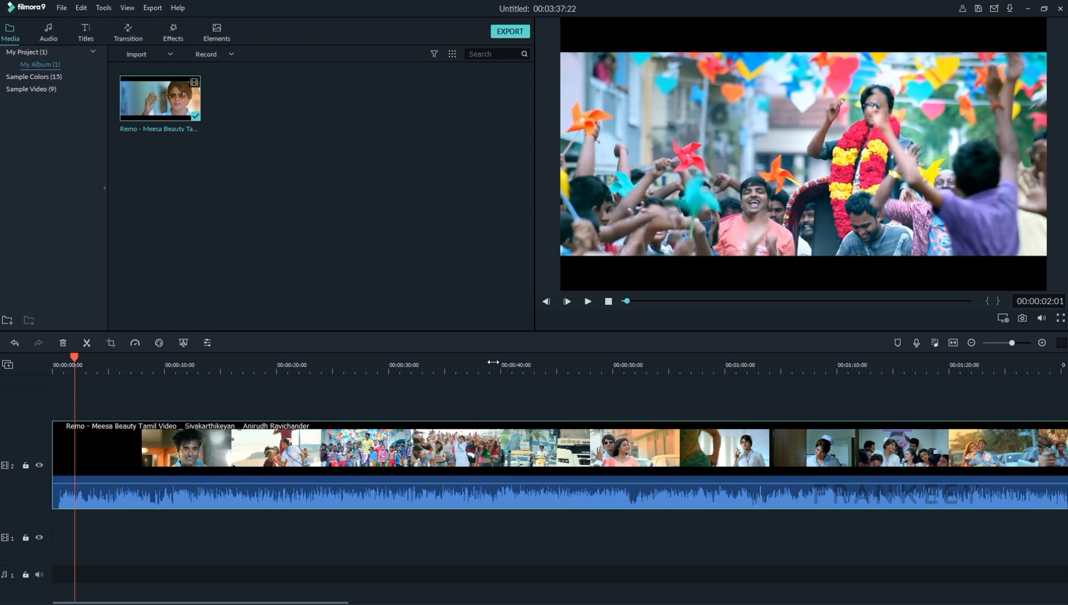
Return the playhead to the start and try several timeline scales, ending zoomed out to two-minute divisions
drag(489, 362, 52, 375)
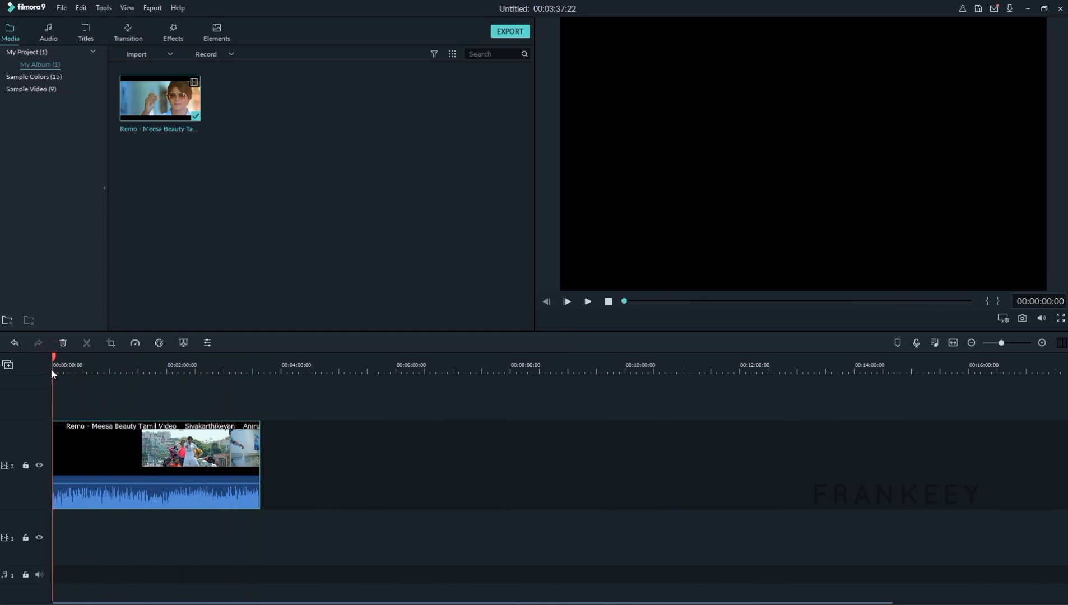
drag(153, 370, 798, 363)
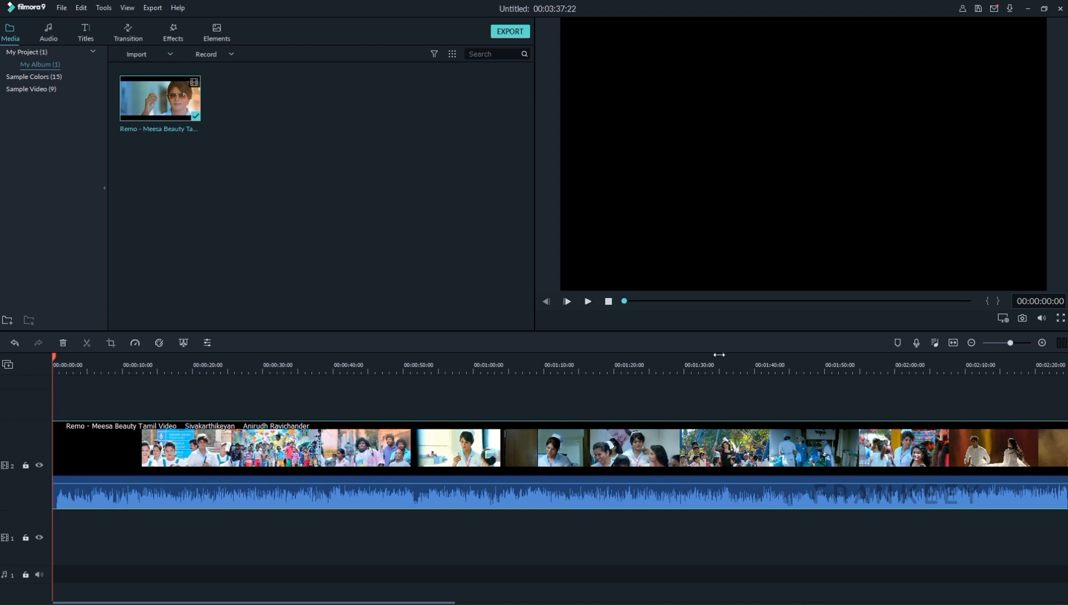
click(1042, 343)
click(972, 343)
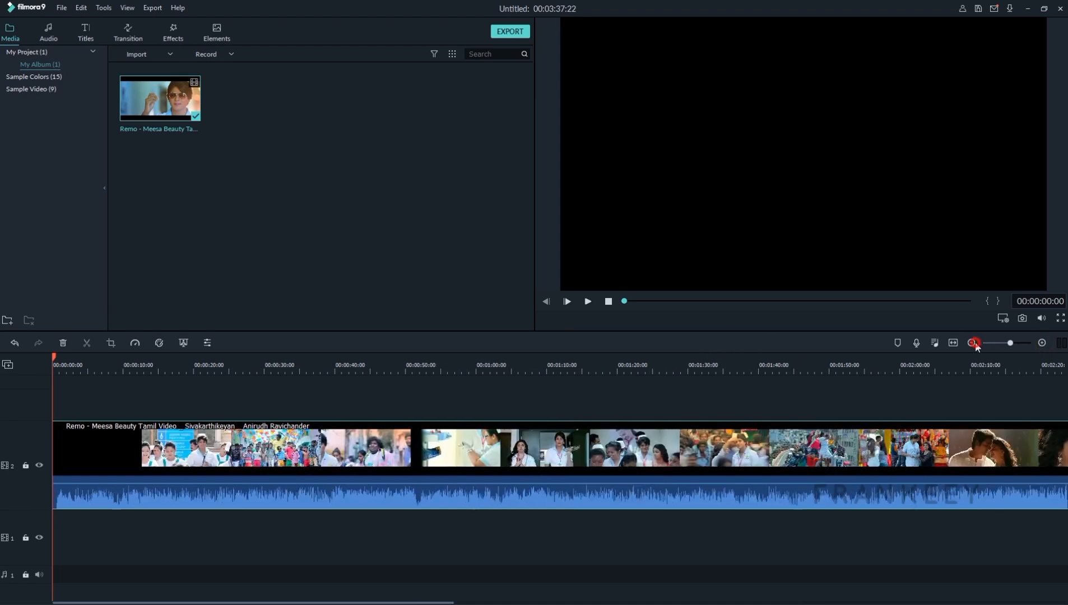
click(975, 342)
click(975, 343)
click(975, 343)
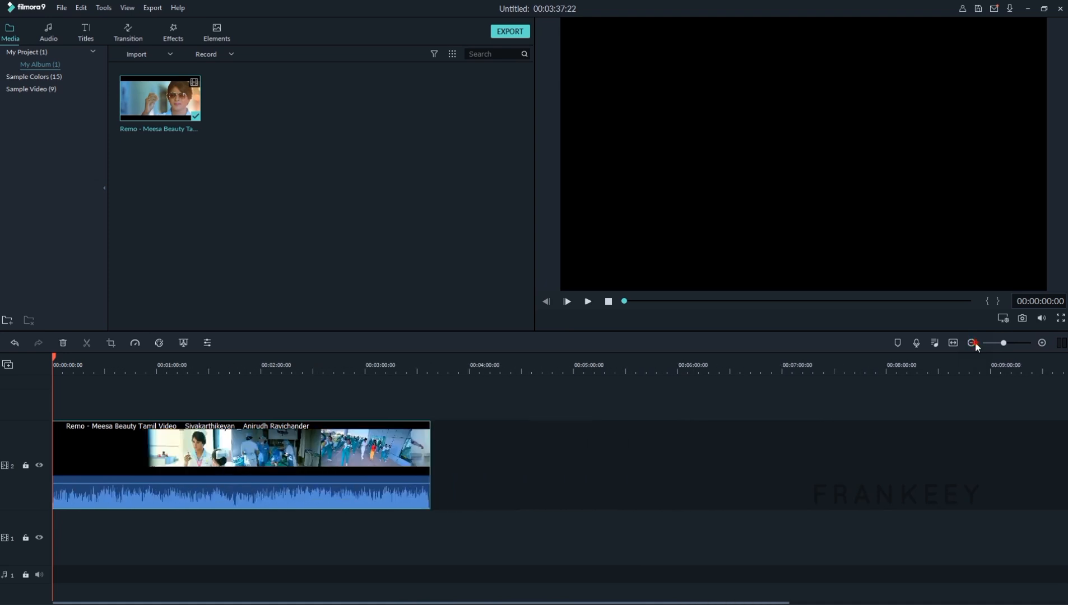
click(974, 343)
click(975, 343)
click(975, 343)
click(975, 343)
click(975, 343)
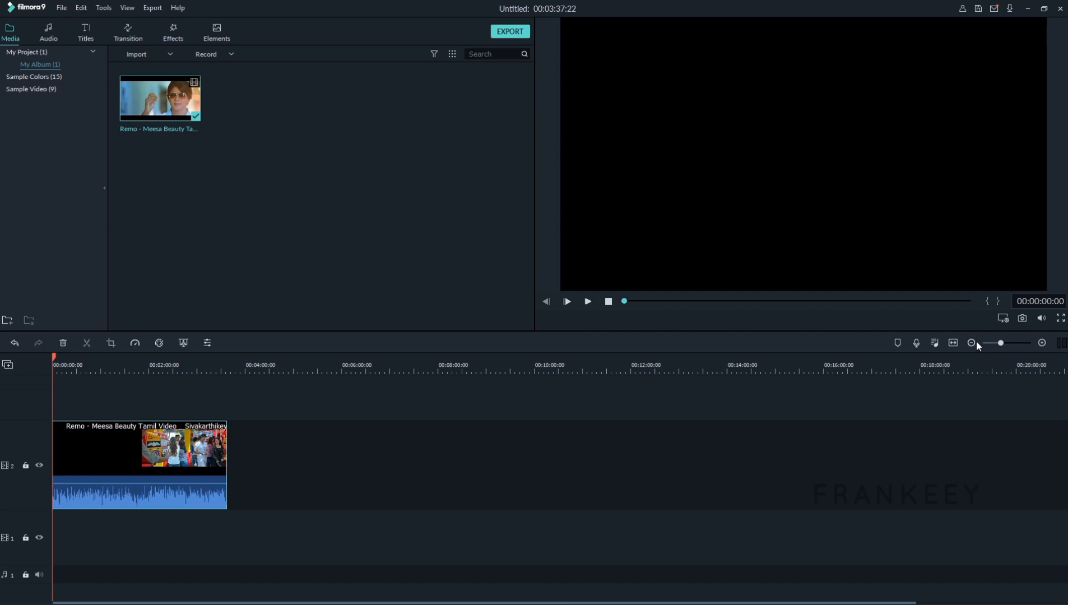
Zoom the timeline back in to ten-second divisions
click(1041, 343)
click(1041, 343)
click(1042, 343)
click(1041, 343)
click(1041, 342)
click(1041, 343)
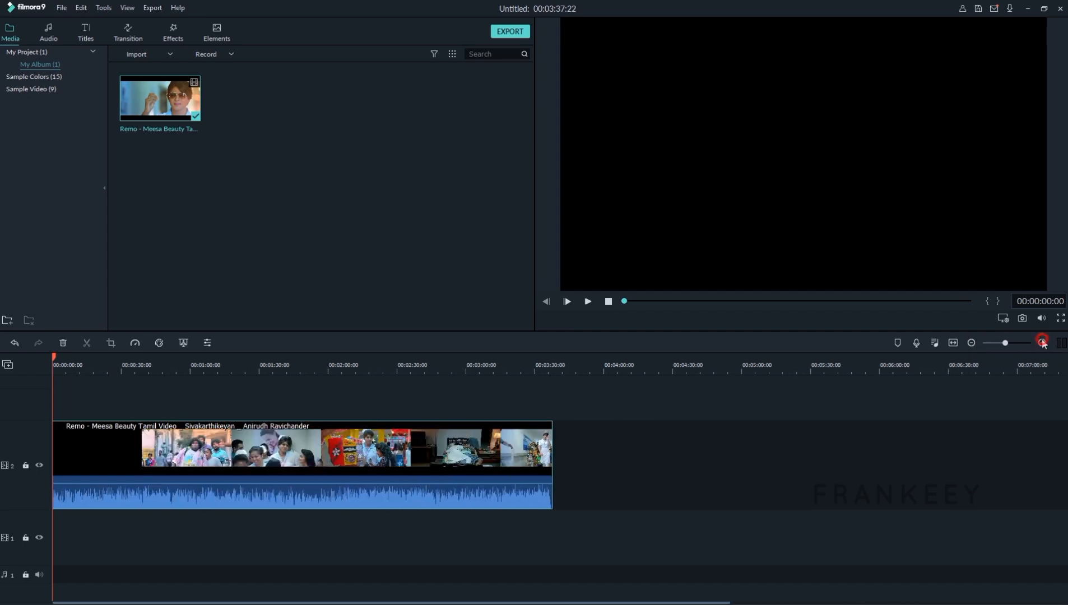
click(1041, 343)
click(1041, 343)
click(1042, 343)
click(1042, 343)
click(1041, 343)
click(1042, 343)
click(1041, 343)
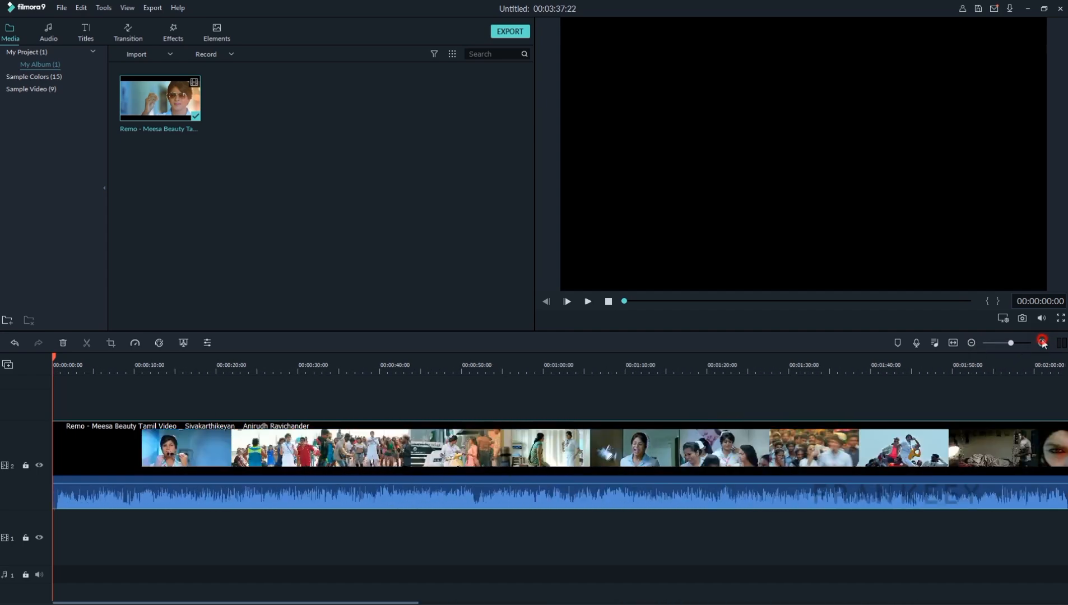
click(1042, 343)
click(1042, 343)
click(1041, 343)
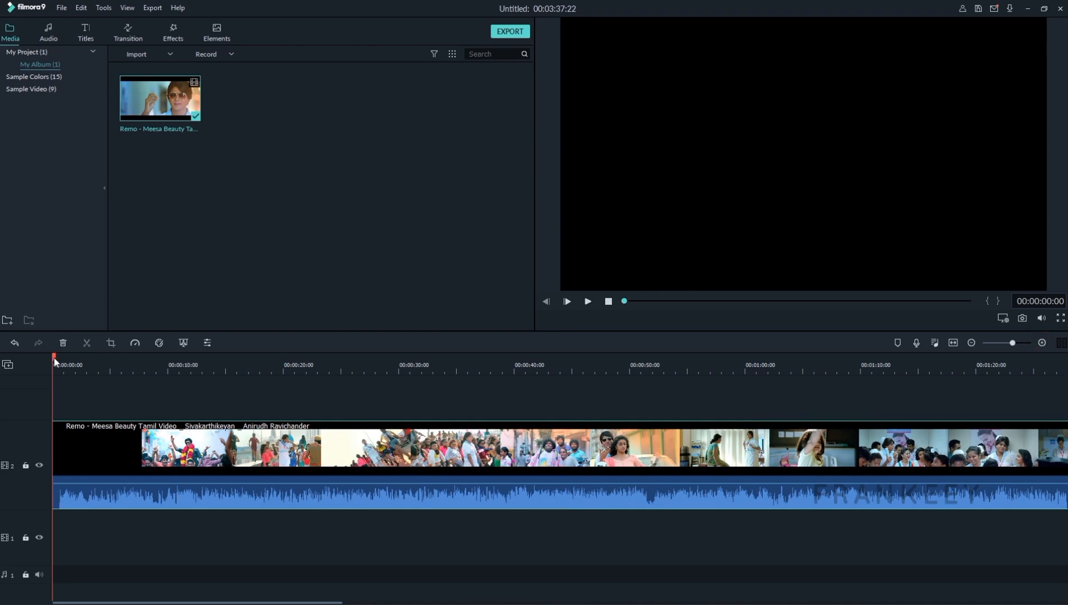
Bring the playhead to the couple's scene at 00:02:08:02 using a short preview playback
drag(53, 357, 991, 422)
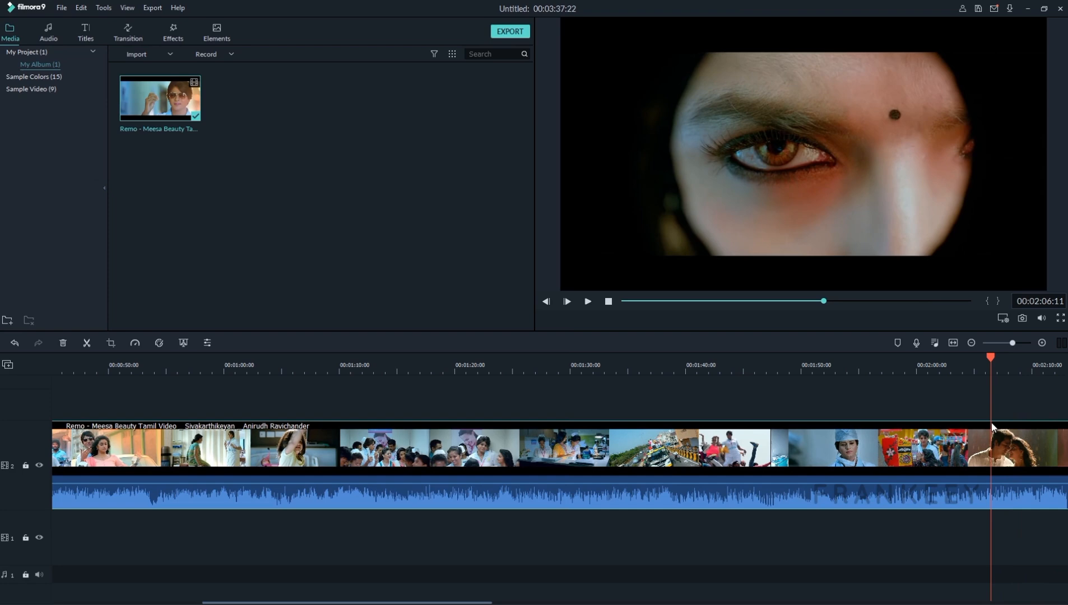
click(588, 301)
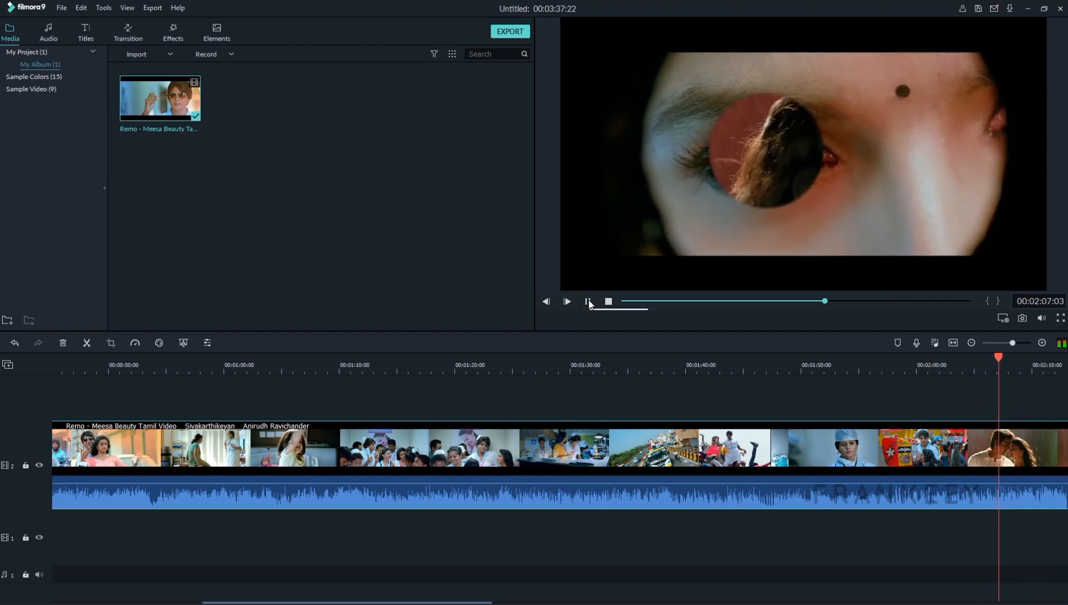
click(588, 302)
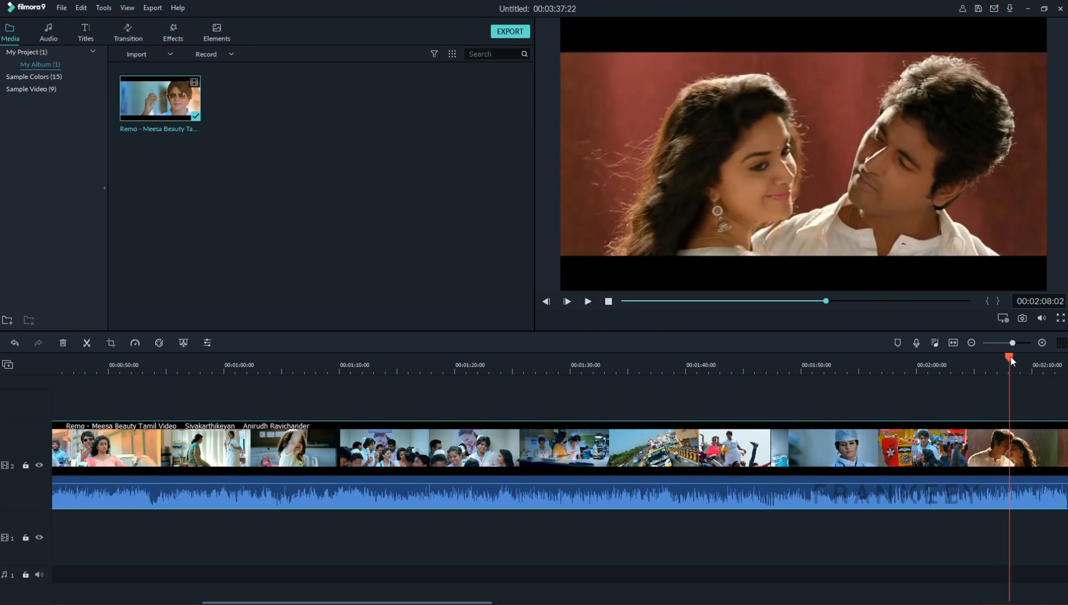
Split the song clip at 00:02:06:21, at the eye close-up where the couple's scene begins
drag(1010, 364, 997, 364)
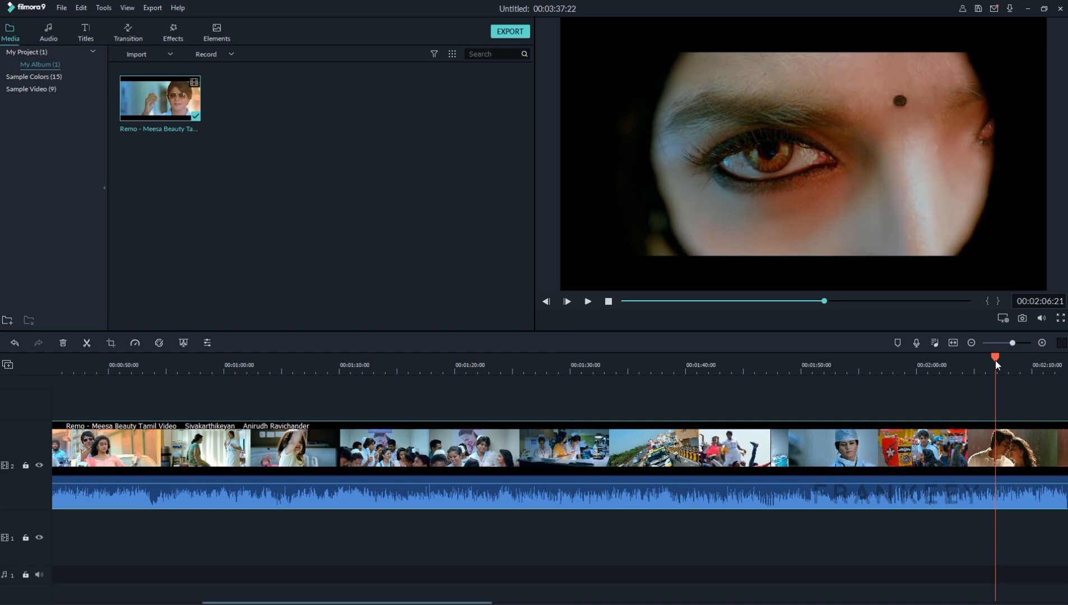
drag(996, 361, 998, 361)
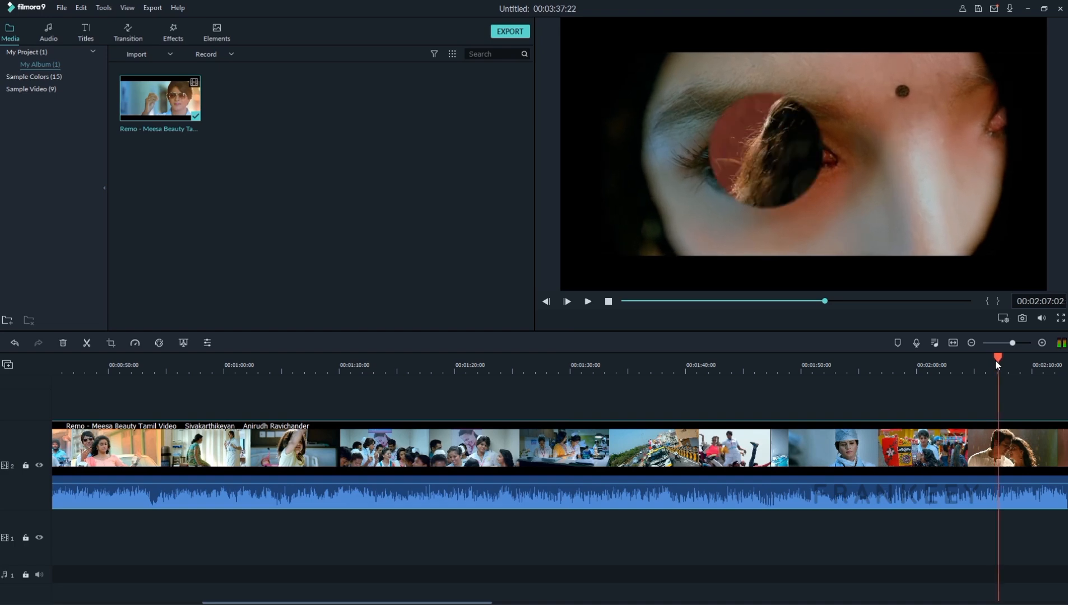
key(Right)
key(Right)
key(Right)
key(Left)
key(Left)
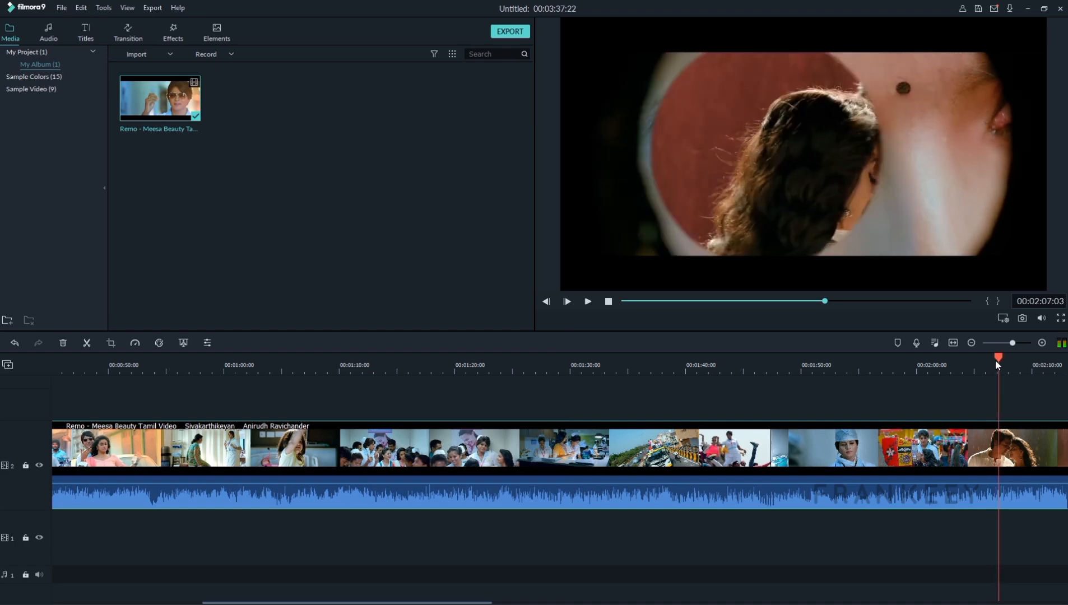
key(Left)
key(Left)
key(Left)
key(Left)
key(Left)
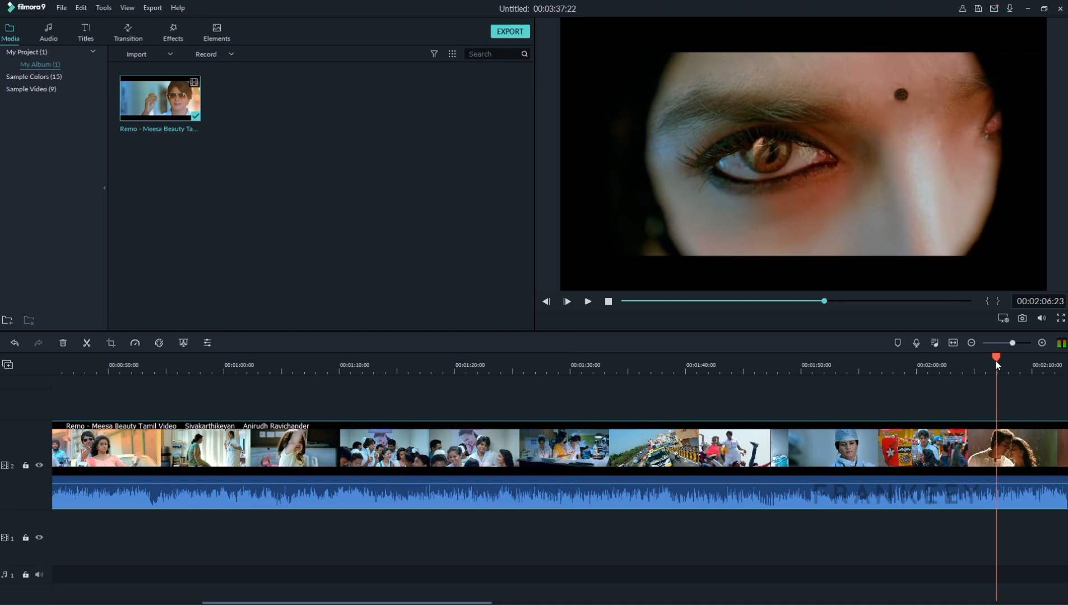
key(Left)
key(Left)
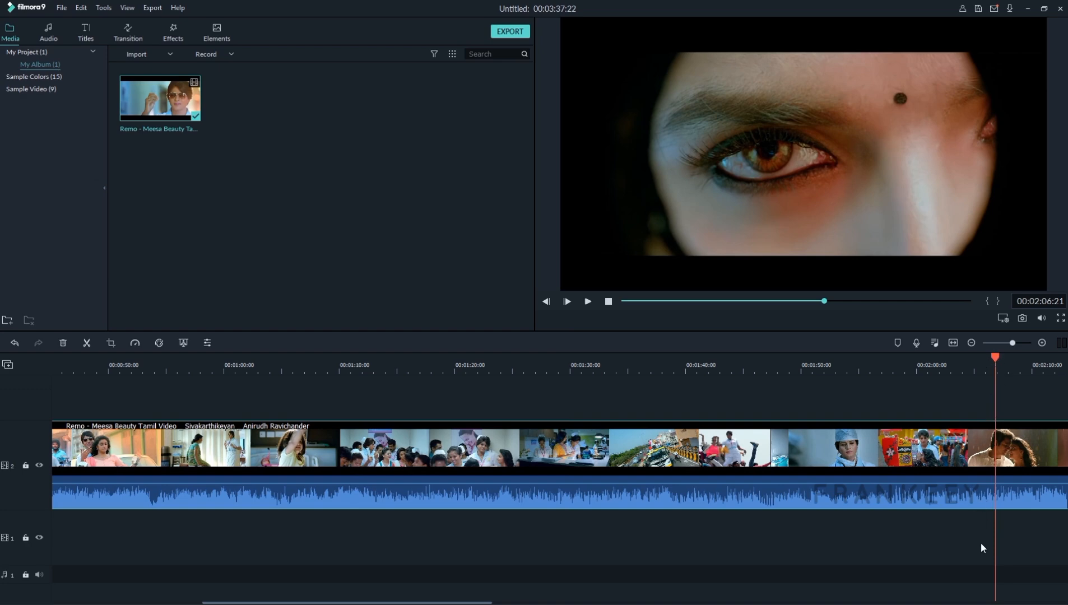
click(87, 344)
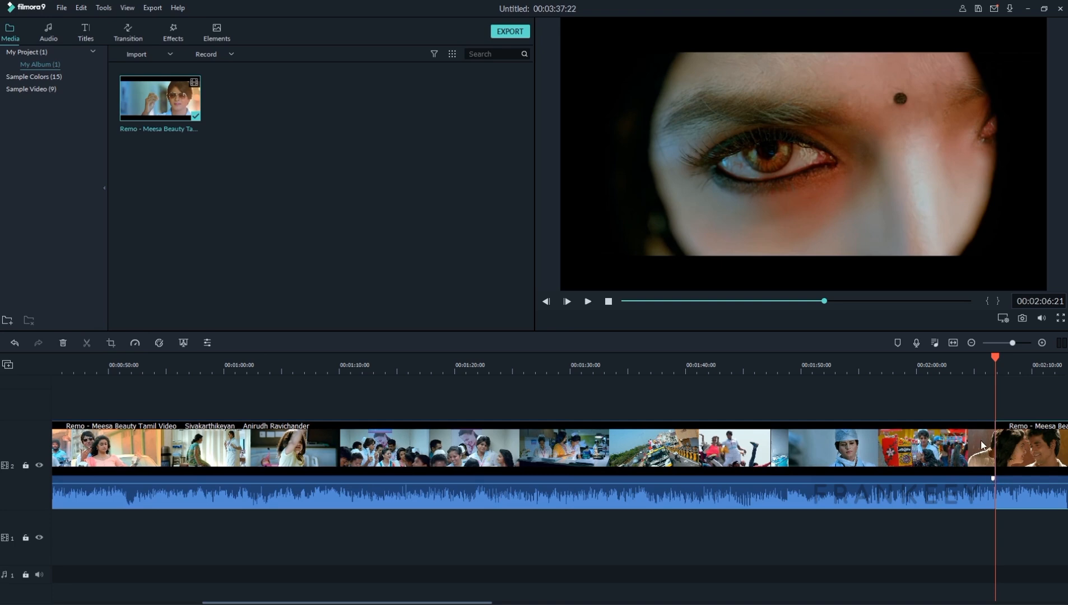
Find the end of the couple's scene and split the clip there at 00:02:27:18
click(485, 600)
drag(485, 601, 616, 596)
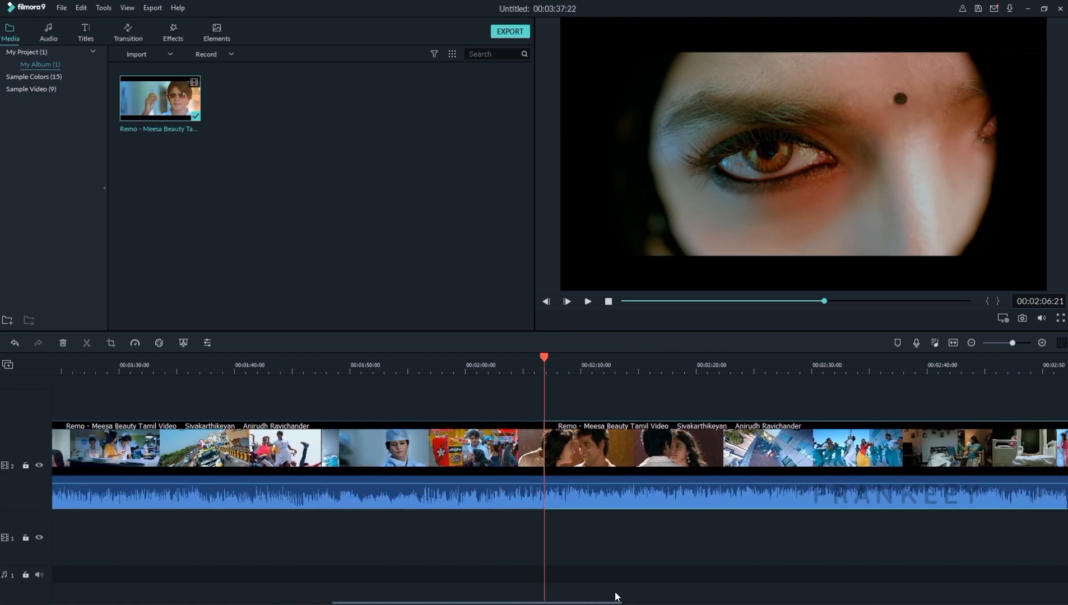
drag(544, 359, 777, 368)
key(space)
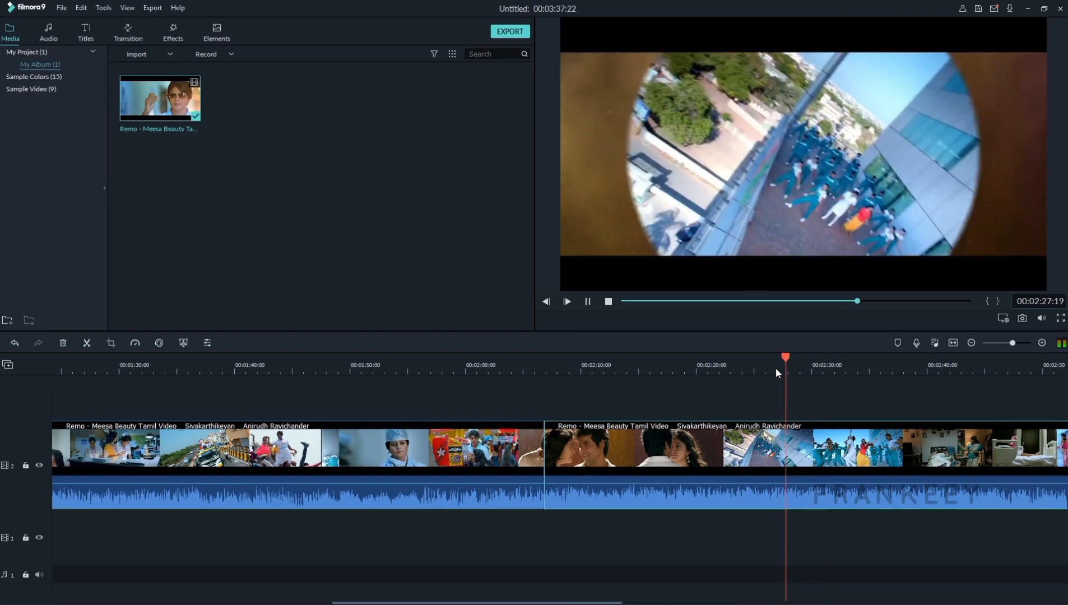
key(space)
click(787, 358)
drag(787, 359, 786, 360)
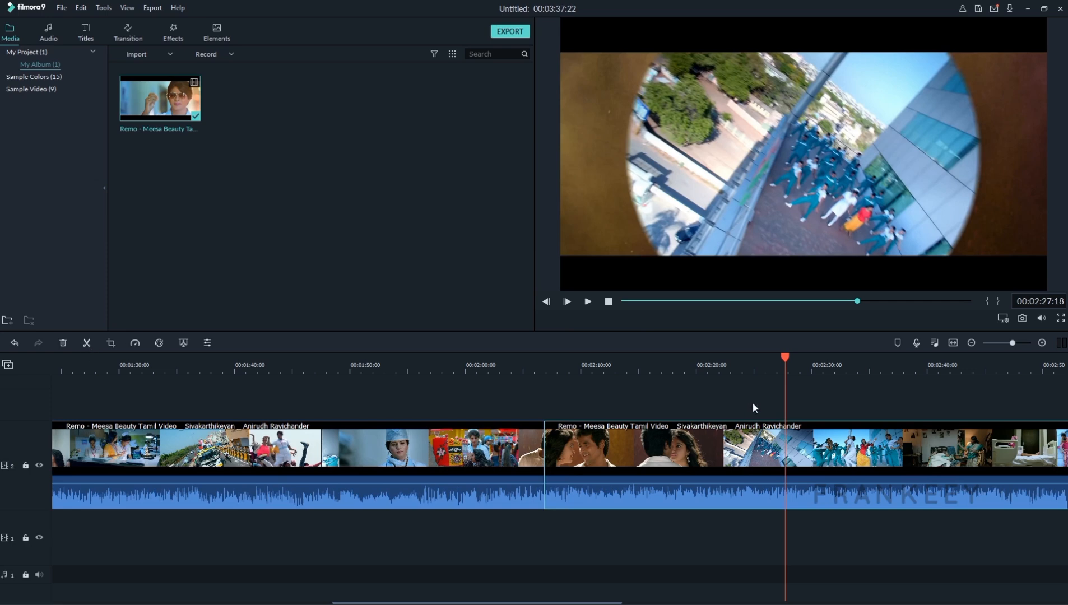
click(85, 343)
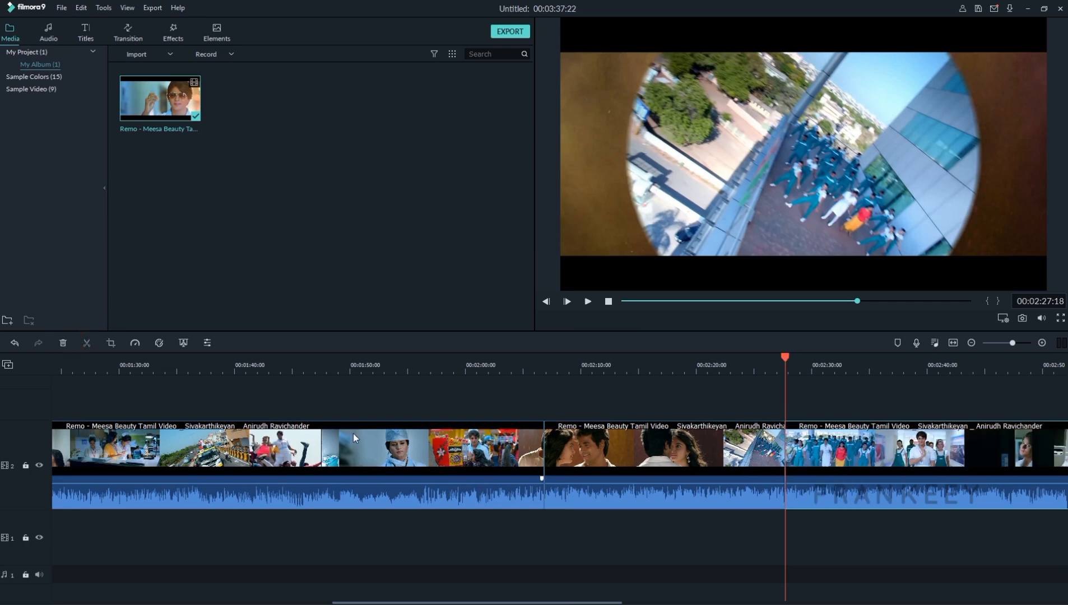
Delete the clip segments before and after the couple's scene, keeping only the middle segment
click(658, 477)
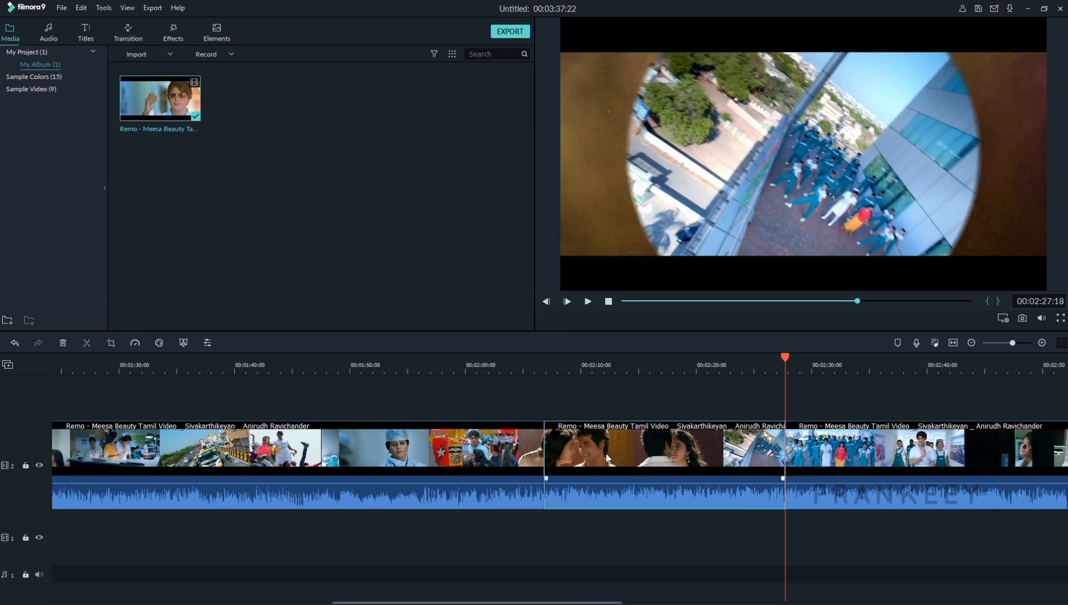
click(456, 446)
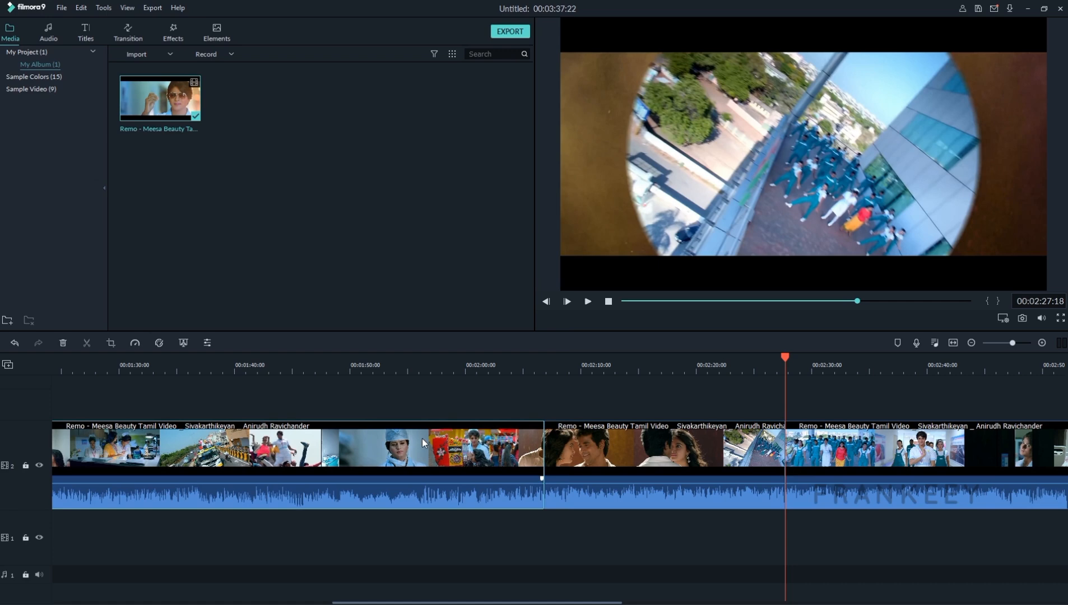
key(Delete)
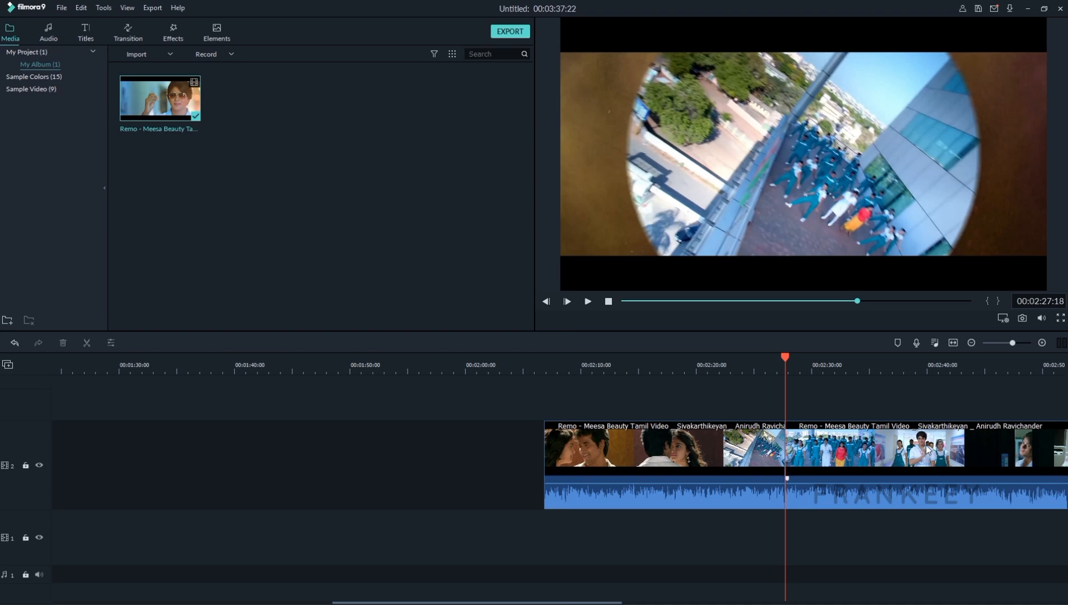
click(891, 448)
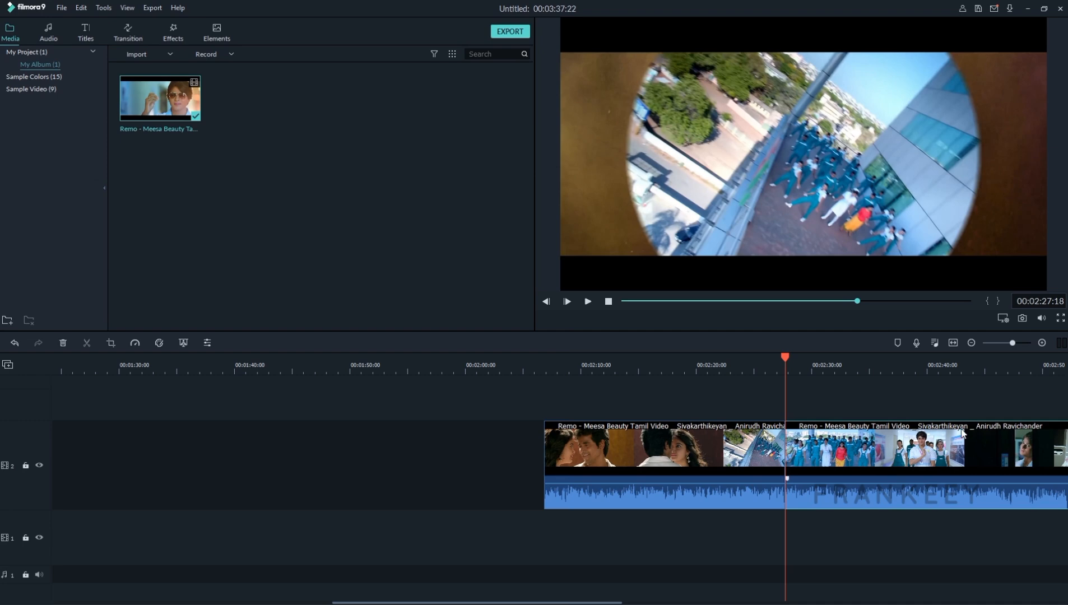
click(64, 343)
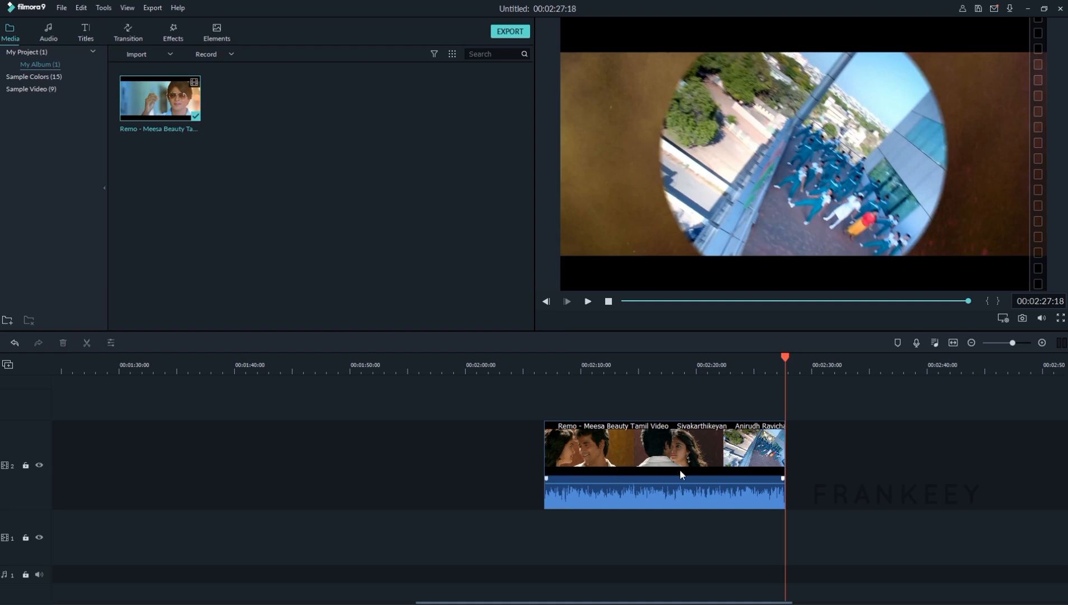
Move the remaining couple's clip to the very start of the timeline and check its first and last frames
drag(677, 468, 42, 461)
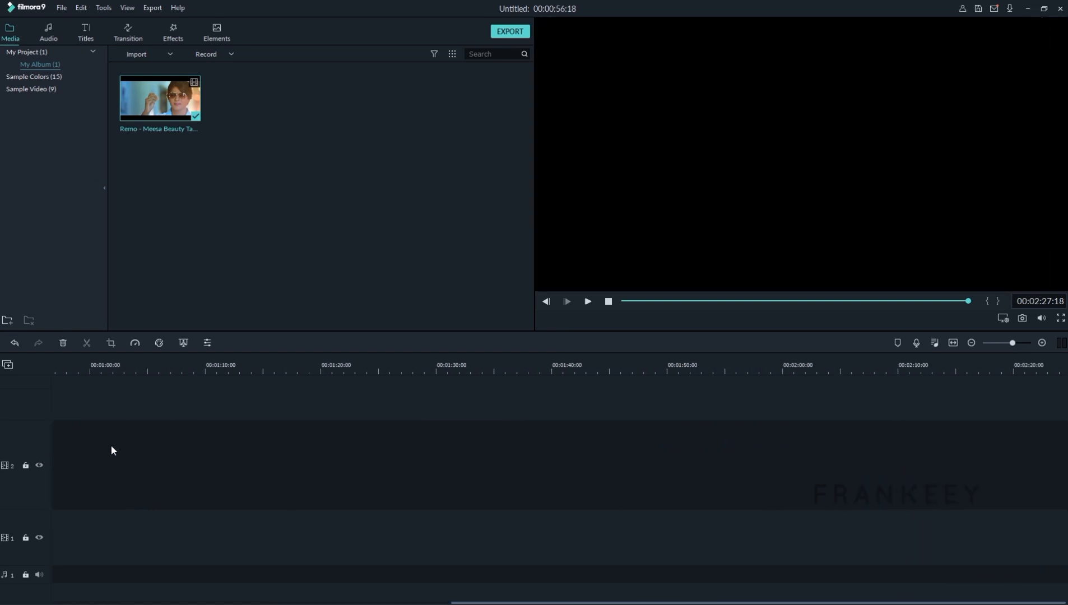
click(463, 599)
drag(462, 600, 282, 601)
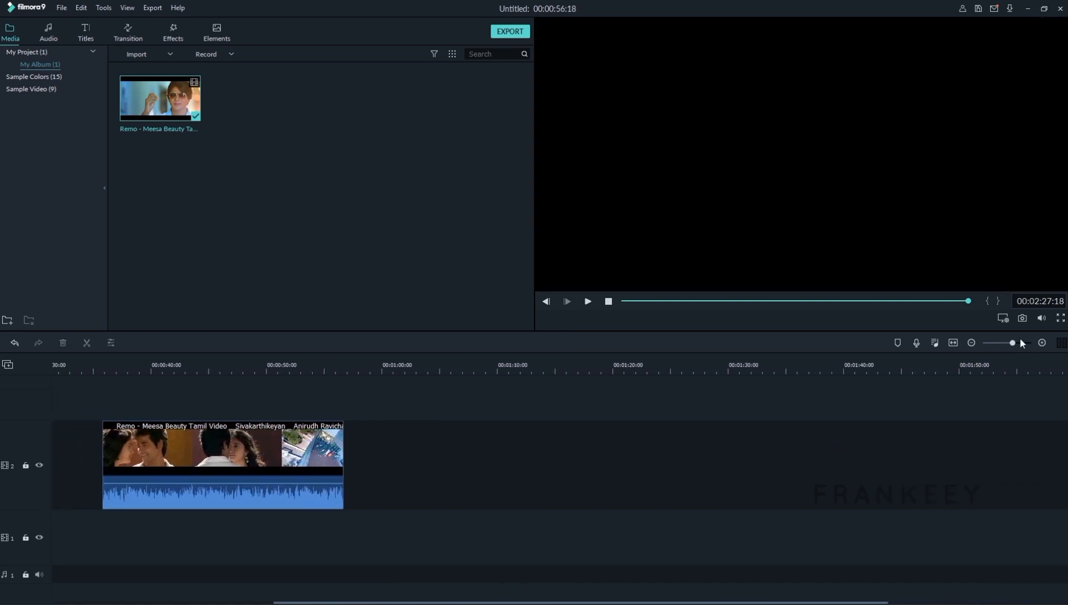
click(971, 343)
click(971, 342)
click(971, 343)
click(971, 343)
click(971, 343)
click(971, 342)
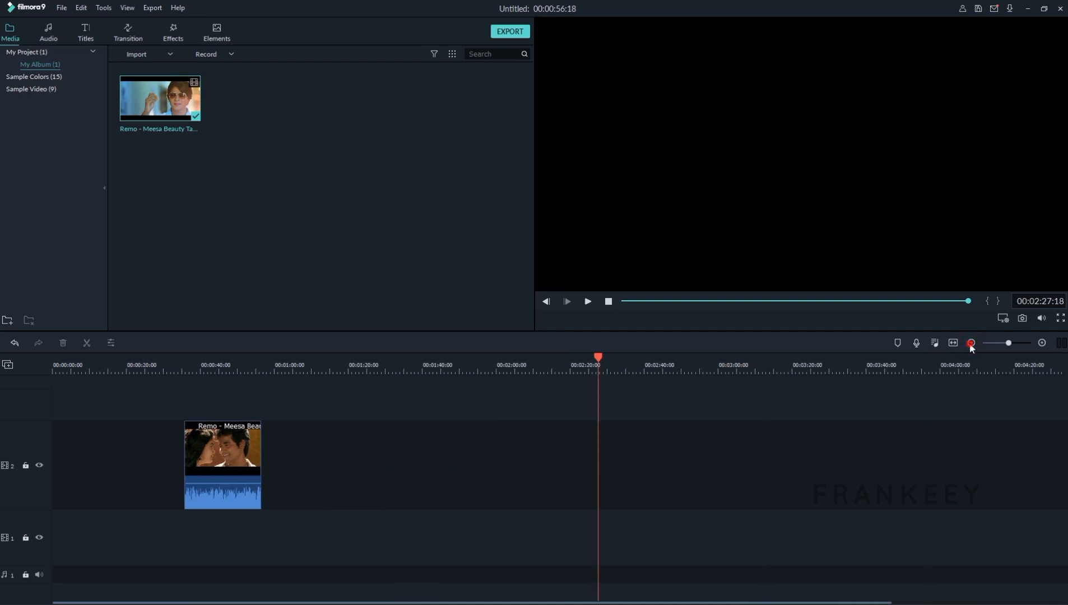
click(971, 343)
drag(184, 448, 22, 433)
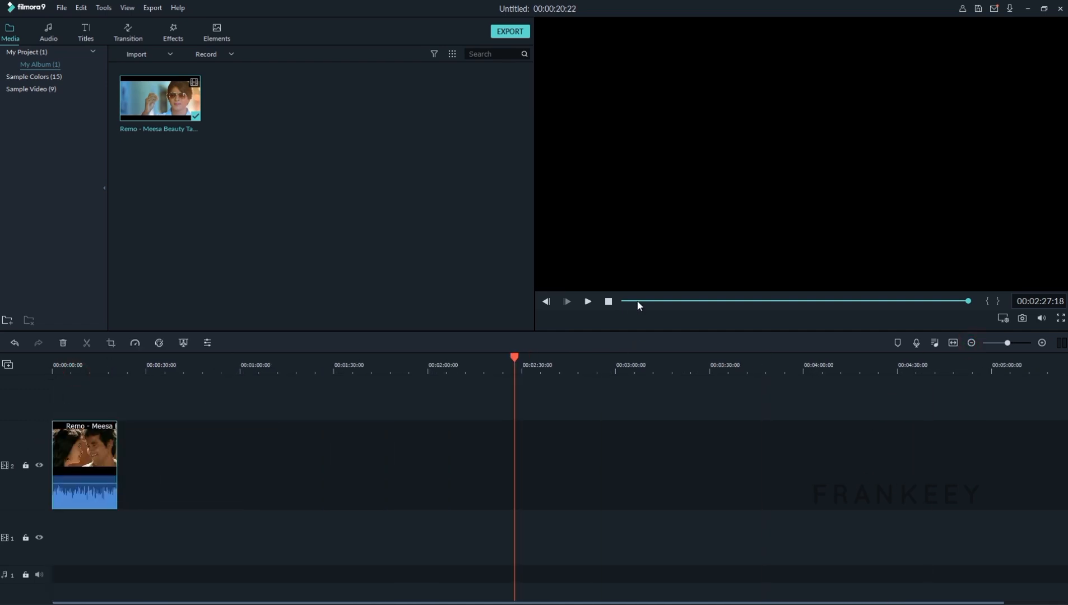
drag(638, 302, 567, 304)
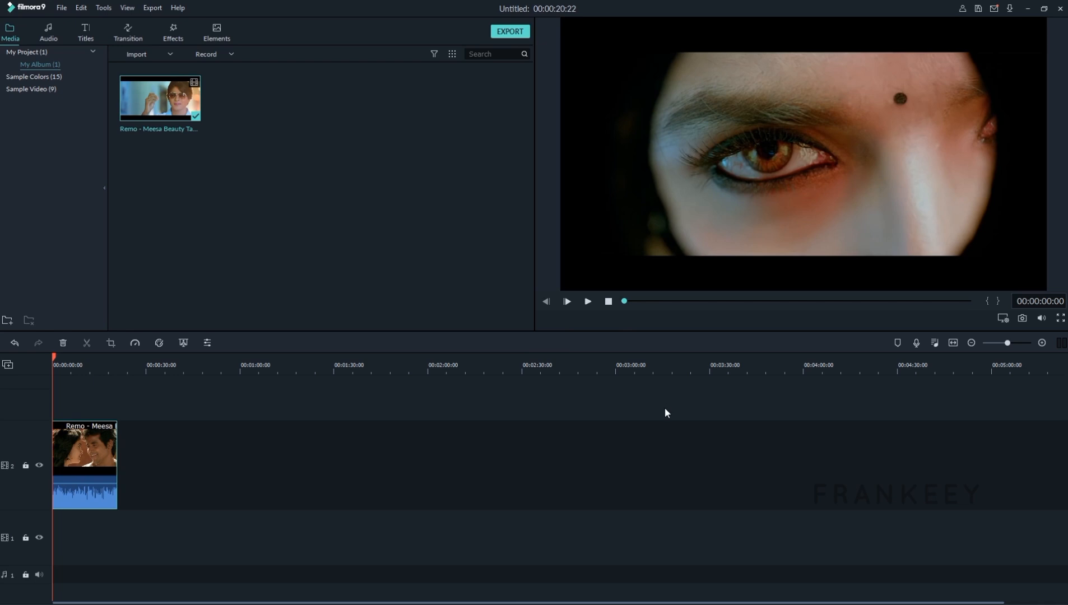
key(End)
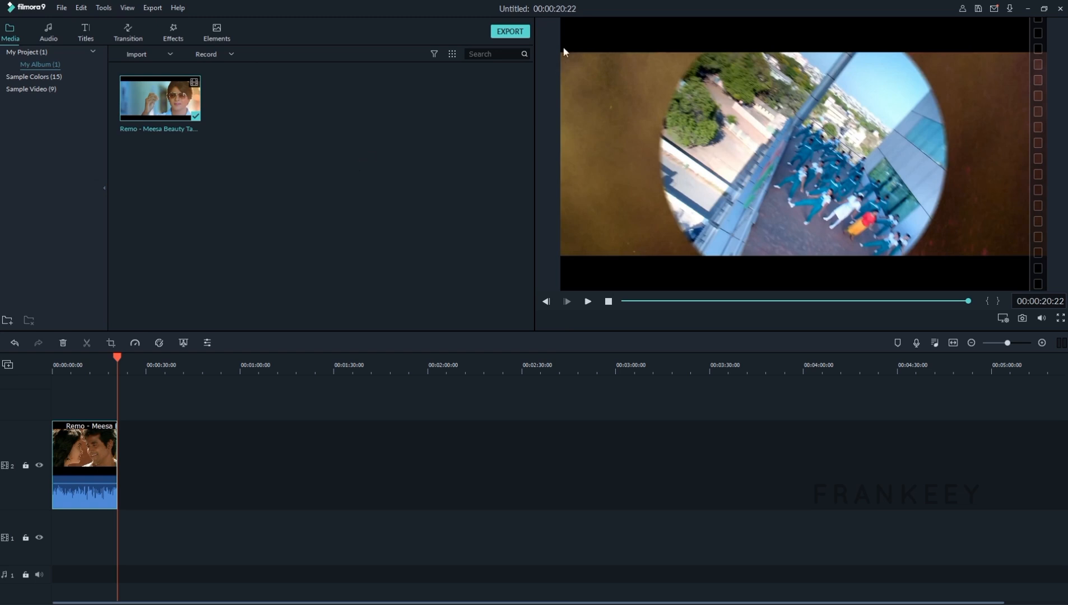
Start an export and, while choosing its save location, create a folder named Video Editing Course Video Files on New Volume (D:)
click(514, 35)
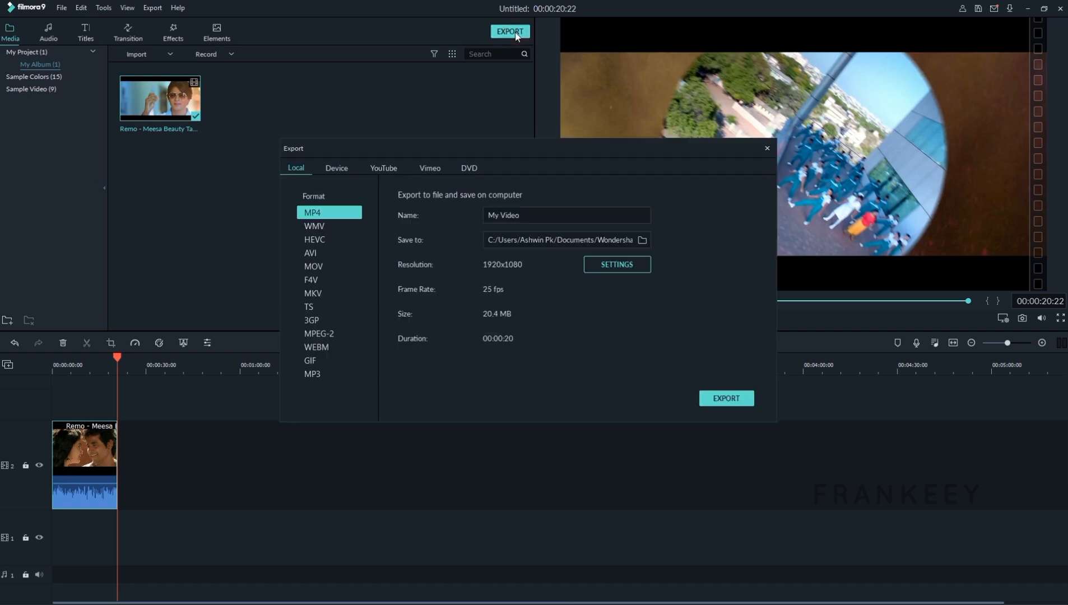
click(641, 241)
click(347, 388)
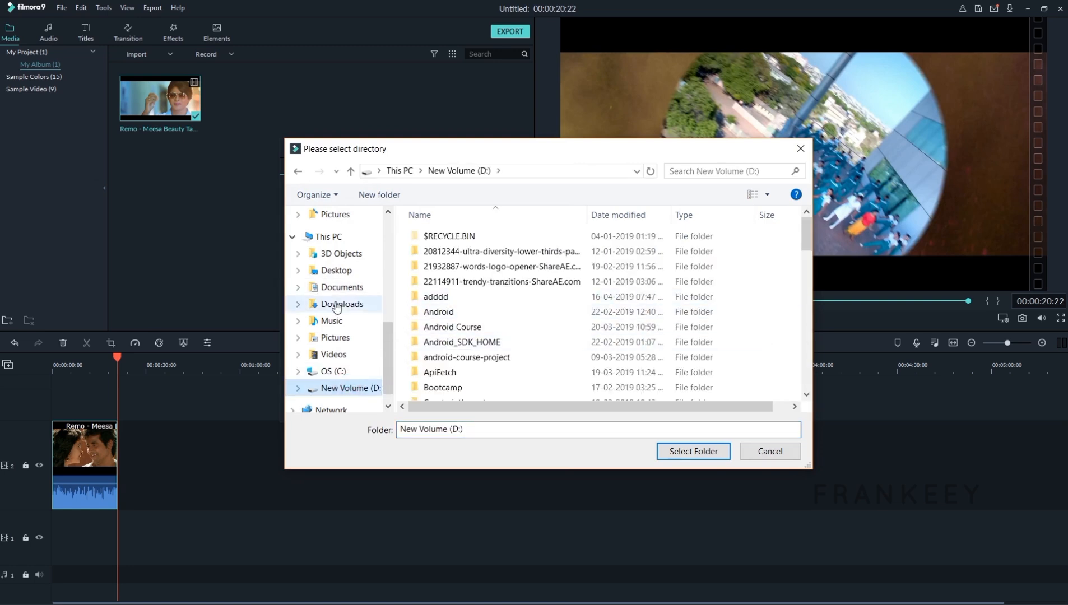
right_click(399, 322)
click(458, 501)
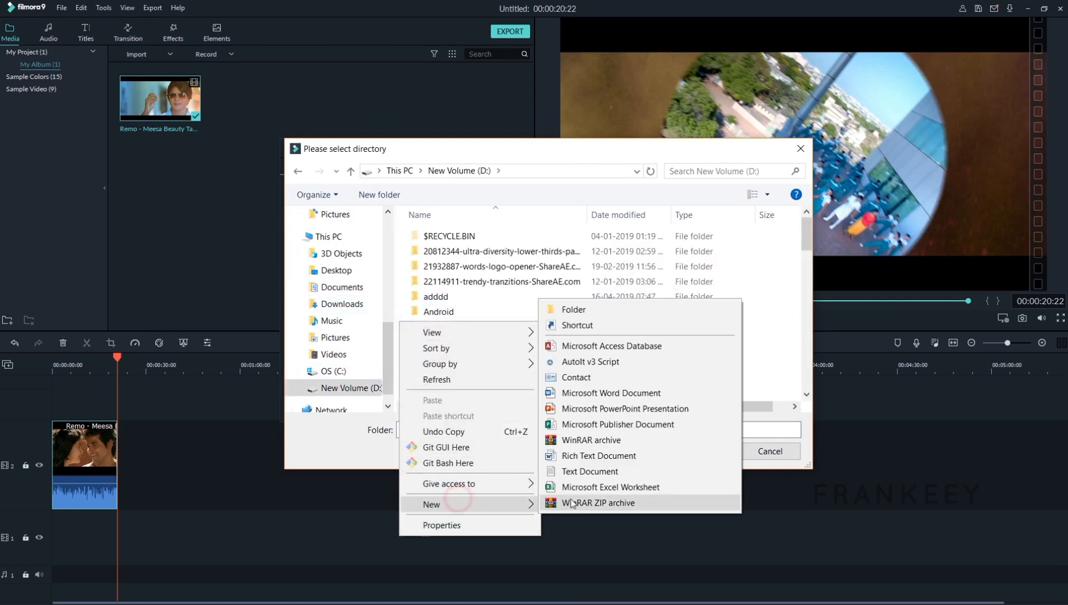
click(590, 309)
text(Video )
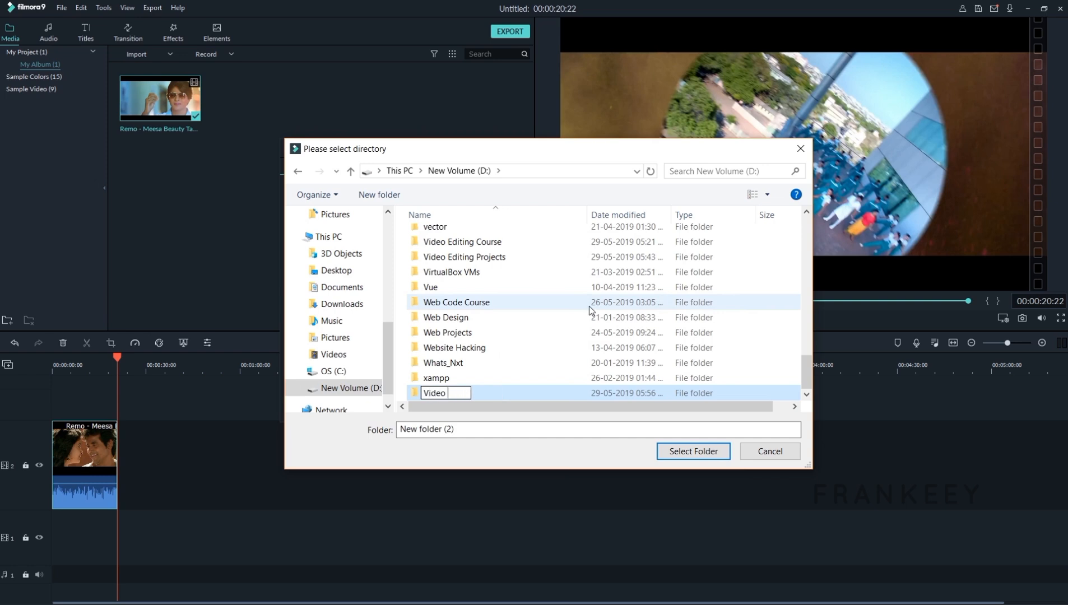
text(D)
key(BackSpace)
text(edi)
key(BackSpace)
key(BackSpace)
key(BackSpace)
text(Editing COurse)
key(BackSpace)
key(BackSpace)
key(BackSpace)
key(BackSpace)
key(BackSpace)
key(BackSpace)
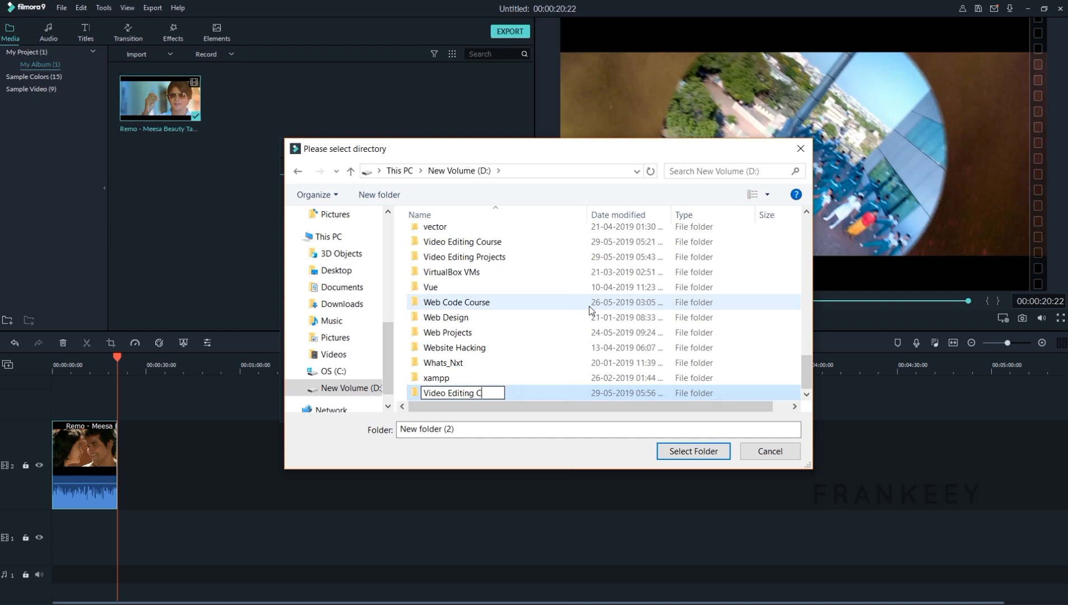
text(ourse Video )
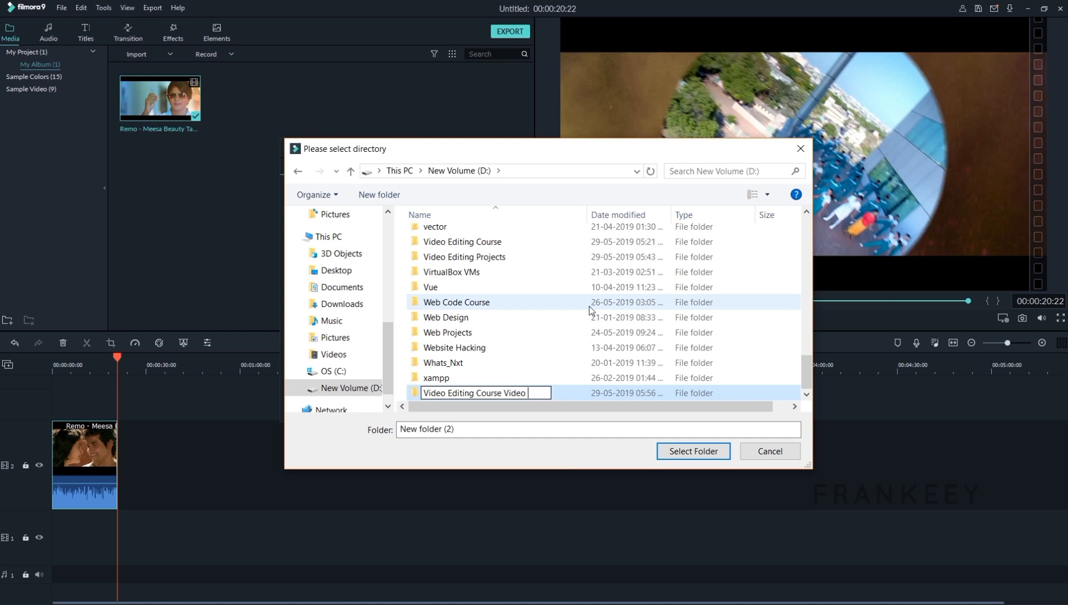
text(Files)
key(Return)
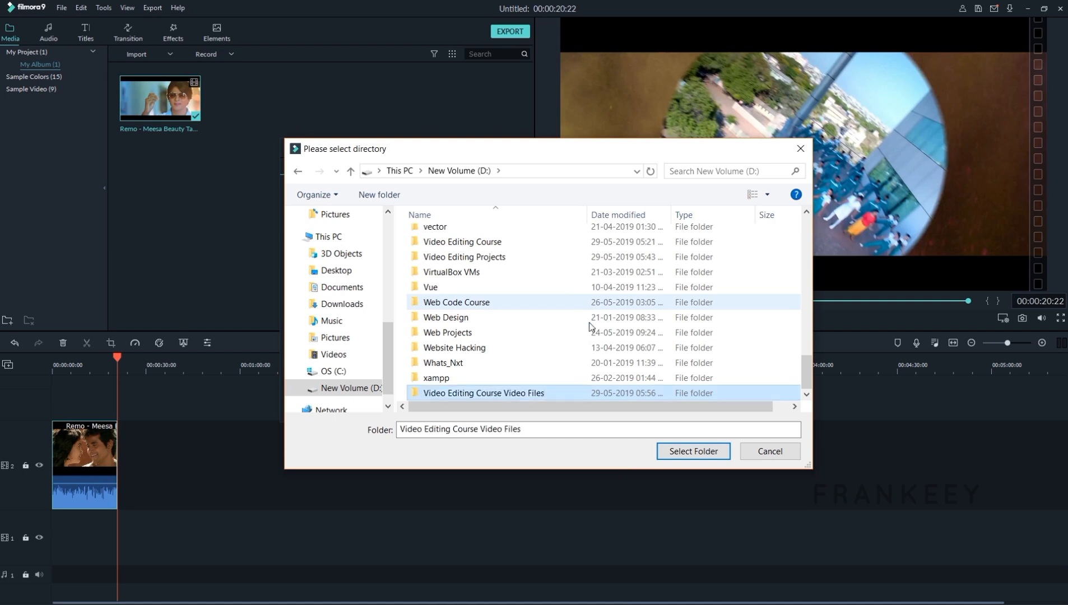
Choose the Video Editing Course Video Files folder as the export's save location and append 1 to the name My Video
double_click(537, 396)
click(535, 431)
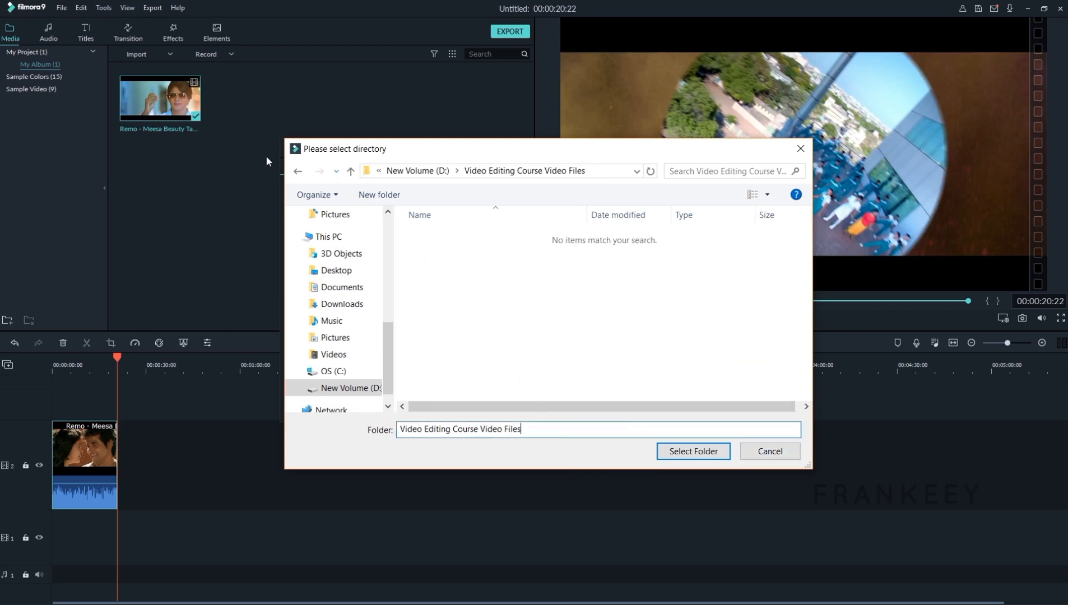
click(295, 171)
click(534, 389)
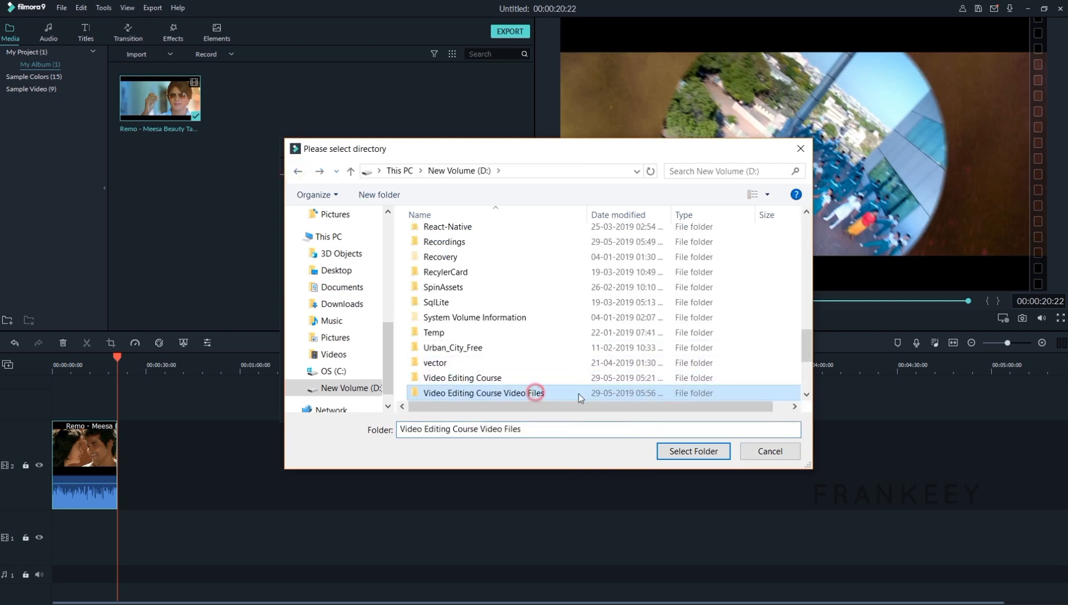
click(677, 454)
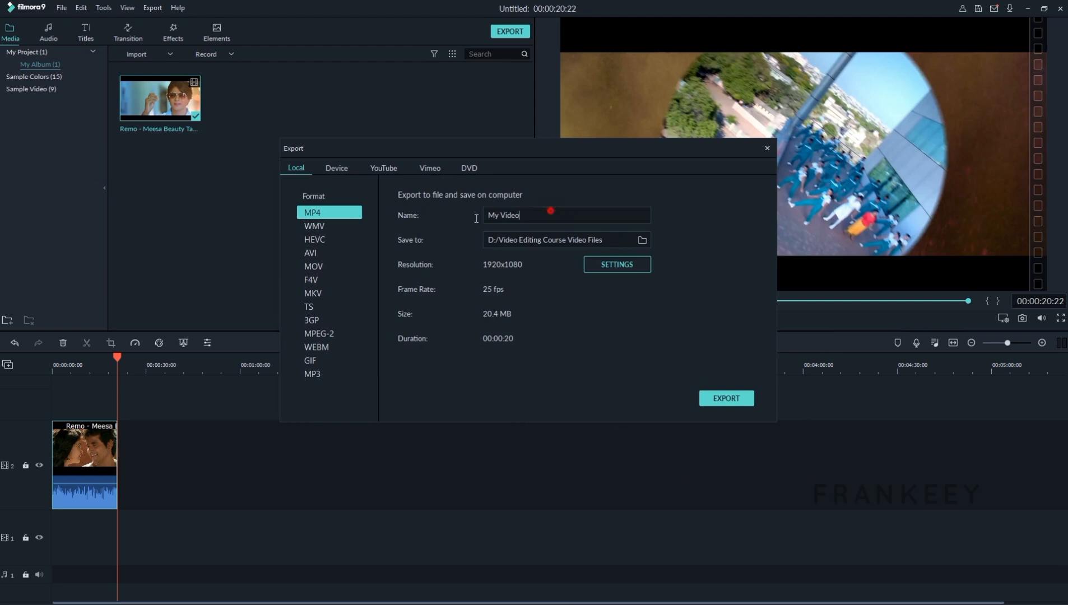
click(551, 213)
text(1)
Open the MP4 export settings, compare the quality presets and set the quality to Best
click(642, 268)
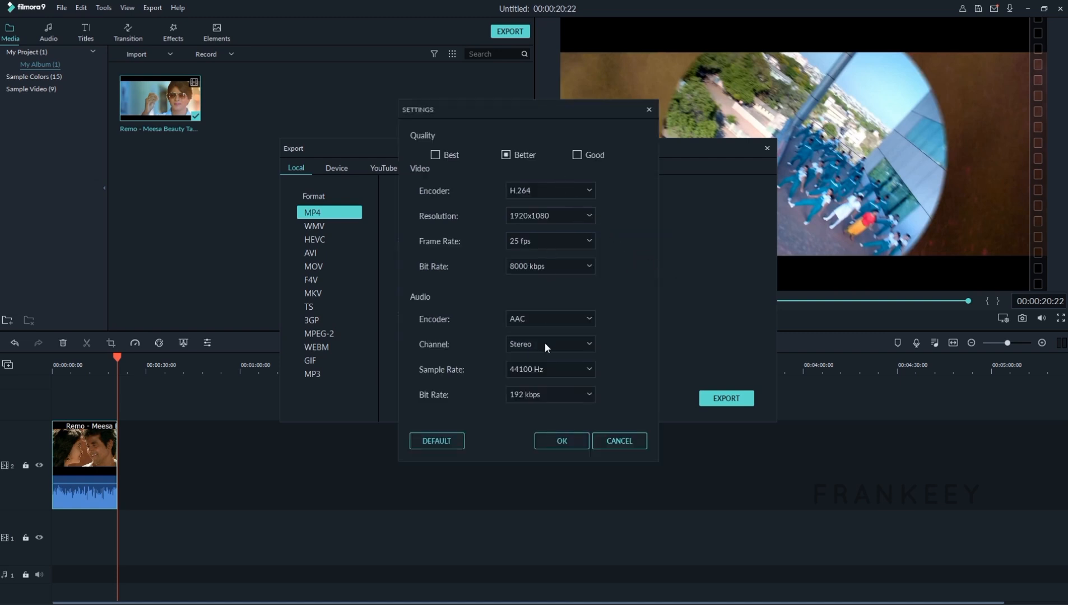
click(577, 154)
click(511, 156)
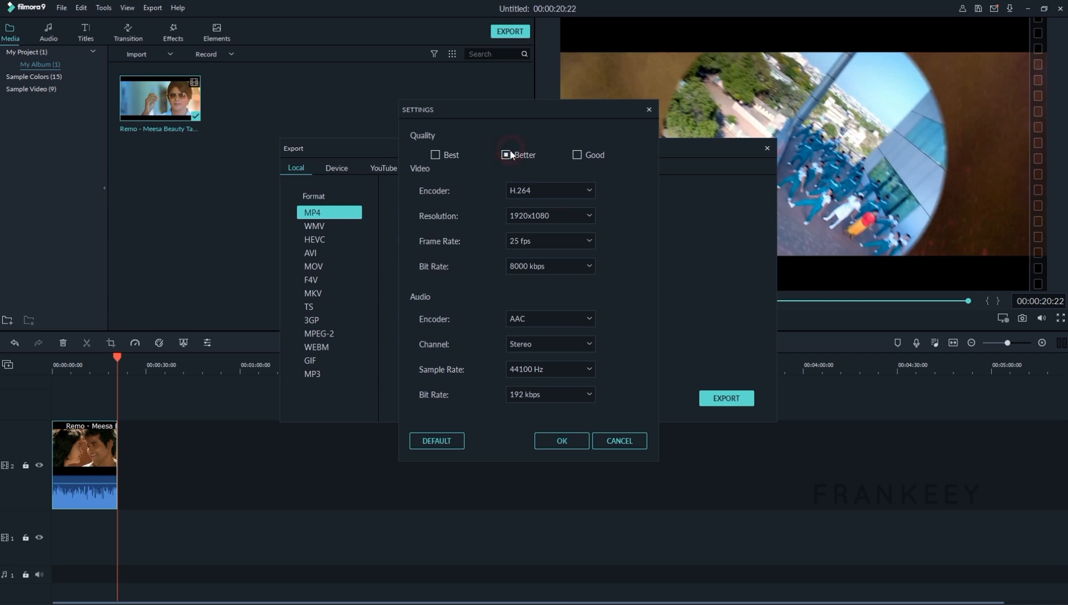
click(456, 156)
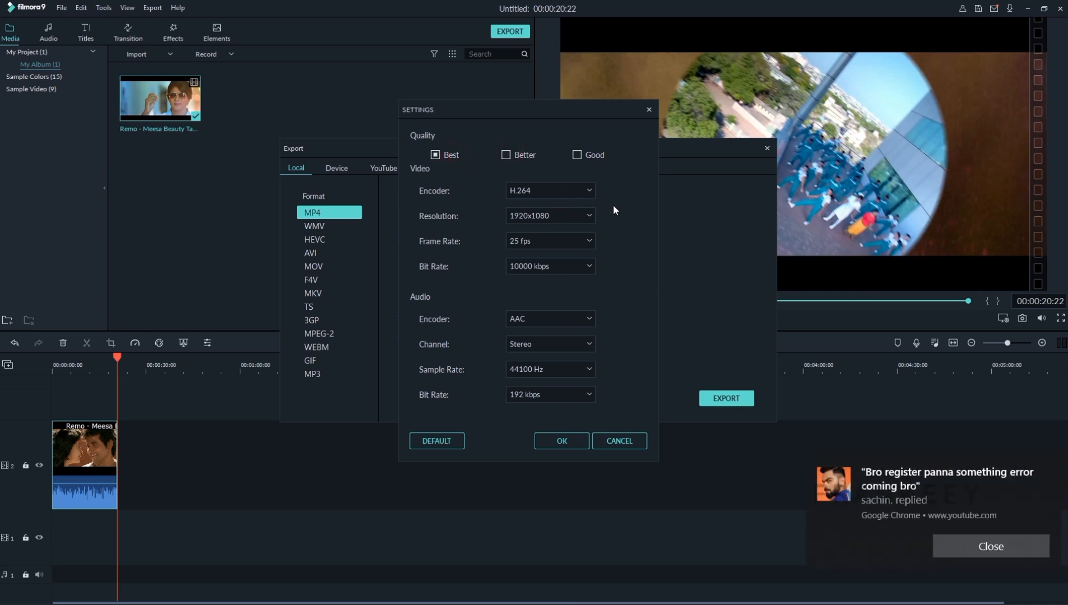
click(959, 548)
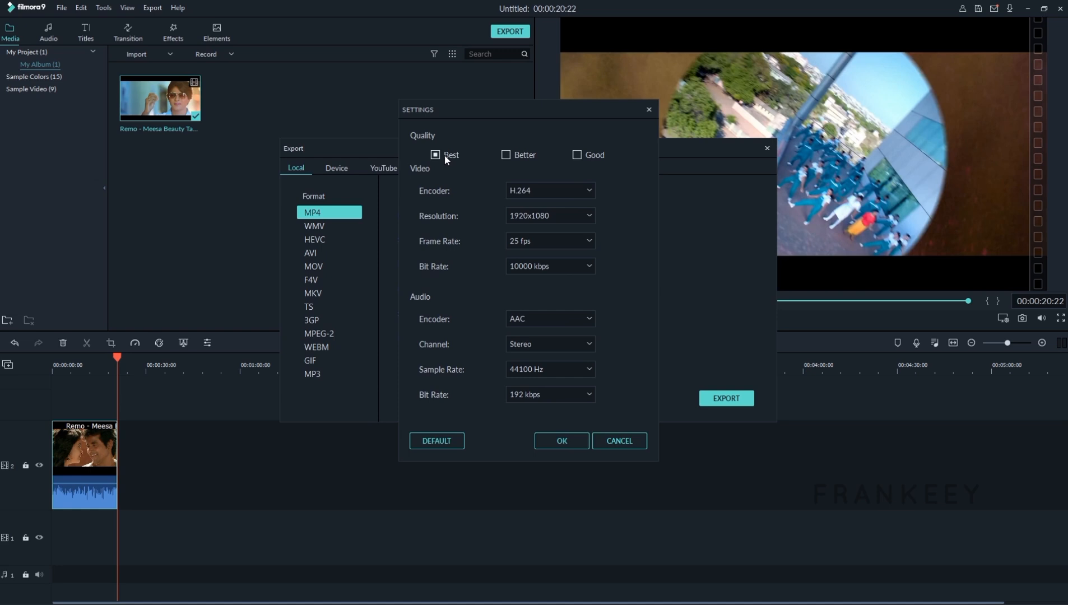
Set the export's video bit rate to 80000 kbps and frame rate to 60 fps, keeping the 1920x1080 resolution
click(575, 268)
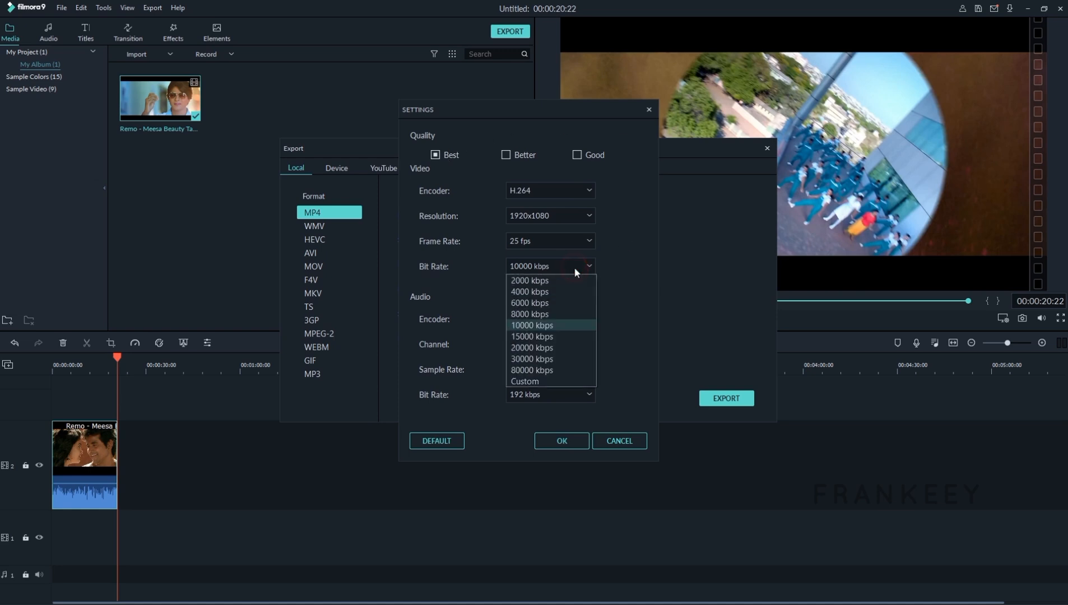
click(551, 370)
click(536, 239)
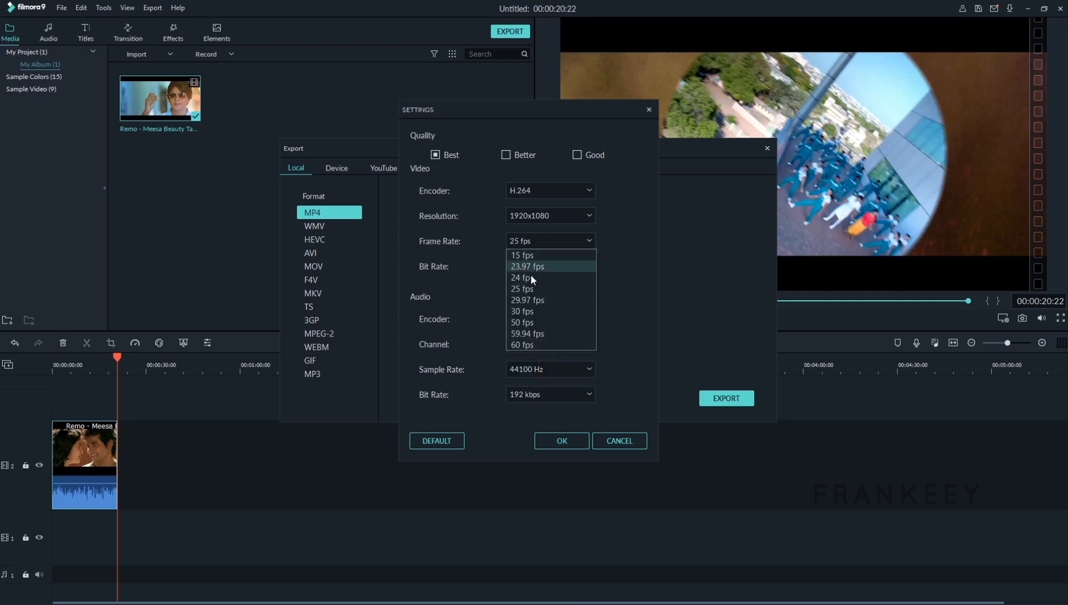
click(531, 345)
click(541, 216)
click(563, 271)
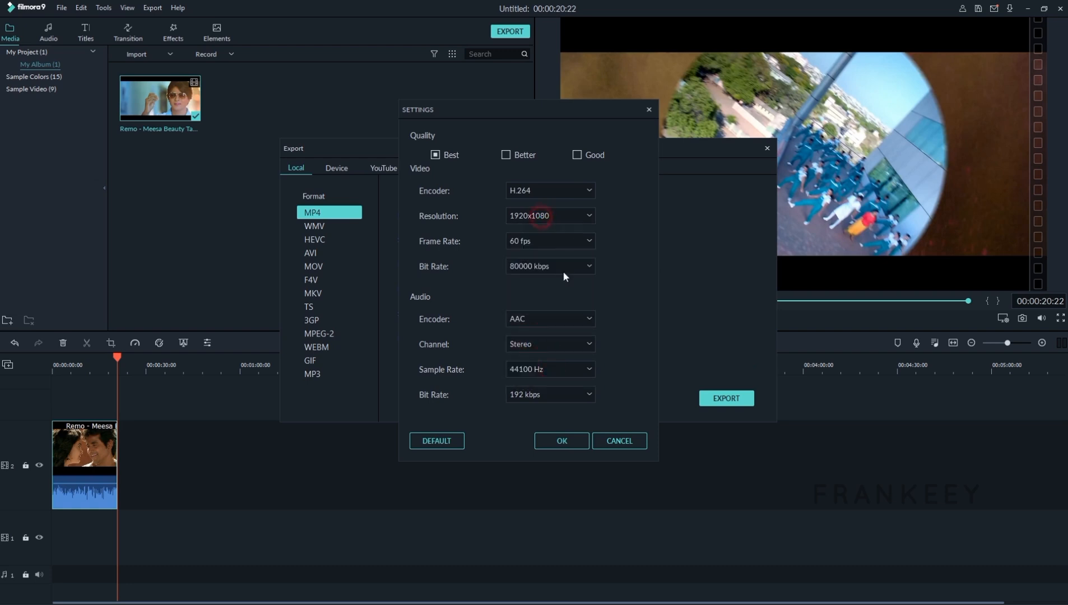
Set the audio sample rate to 48000 Hz and audio bit rate to 320 kbps, keep the H.264 encoder and accept the export settings
click(538, 369)
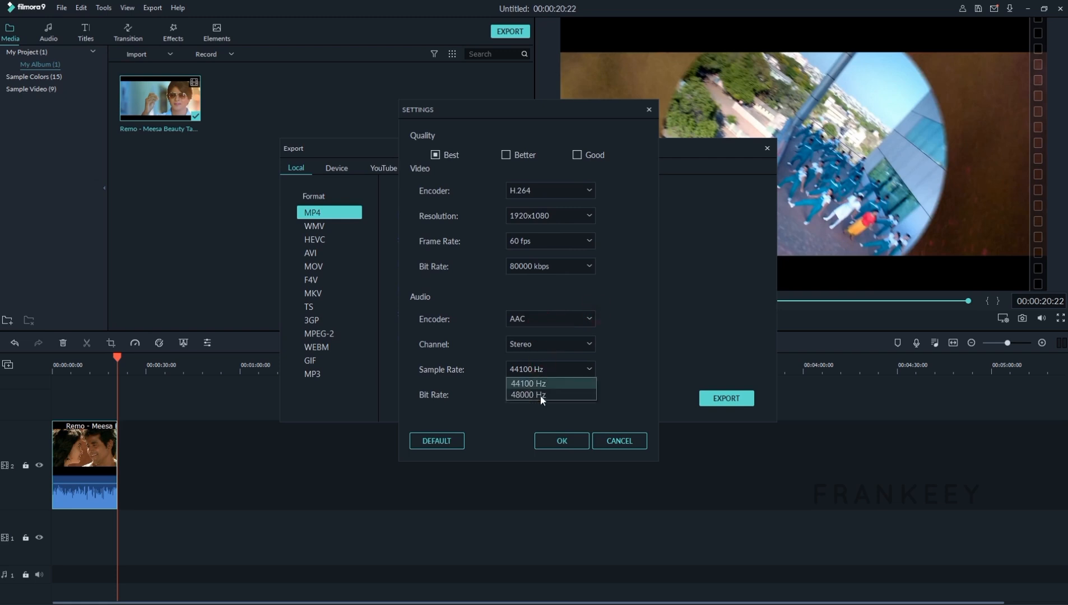
click(539, 393)
click(539, 396)
click(532, 449)
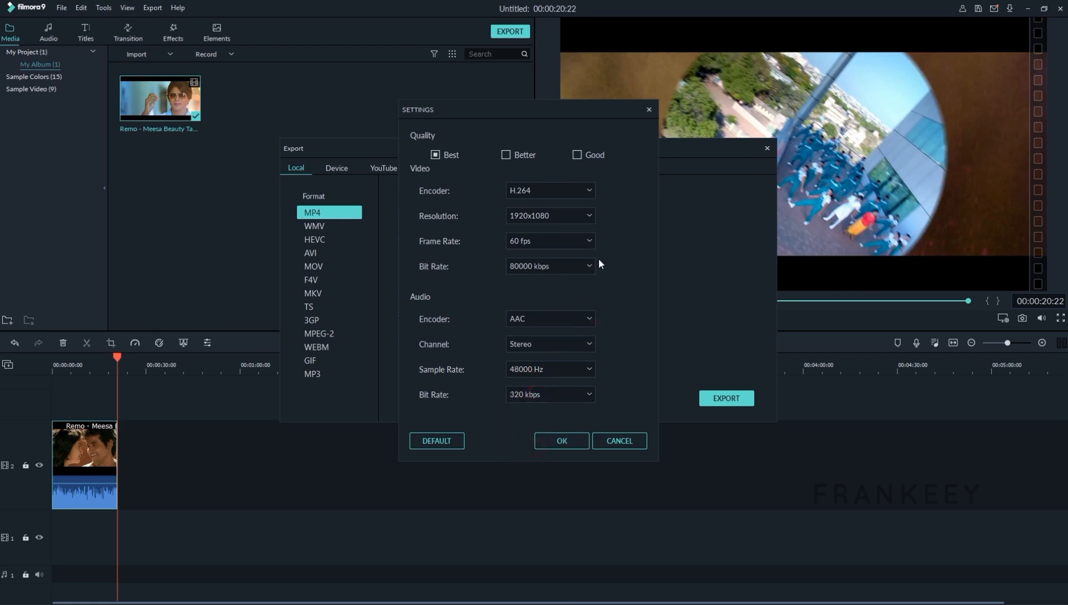
click(548, 190)
click(548, 191)
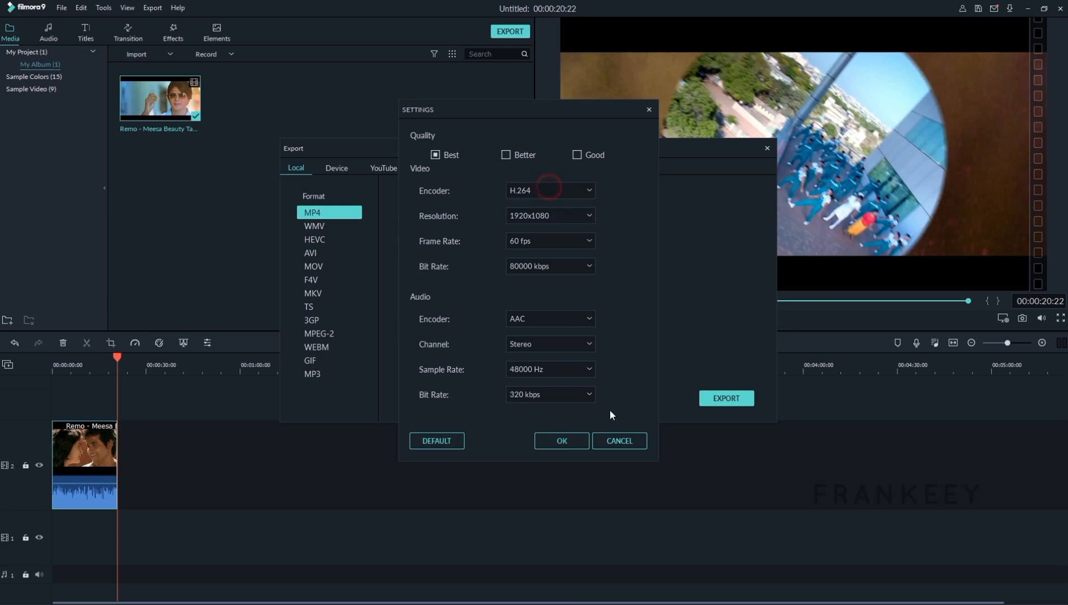
click(572, 440)
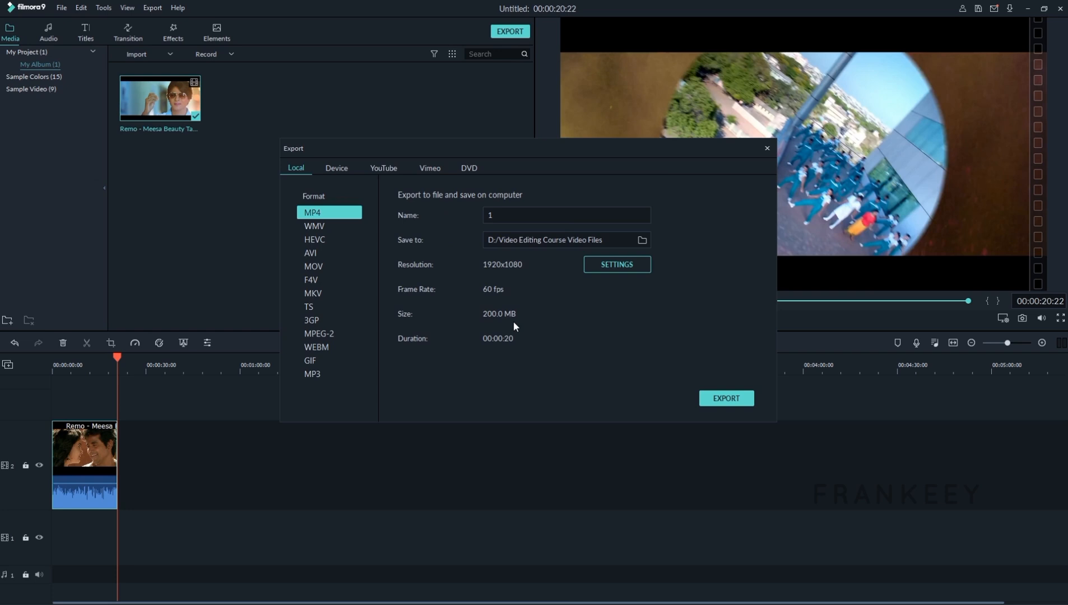
Export the couple's clip as MP4, then play the exported video 1 from its destination folder and close the player
click(731, 399)
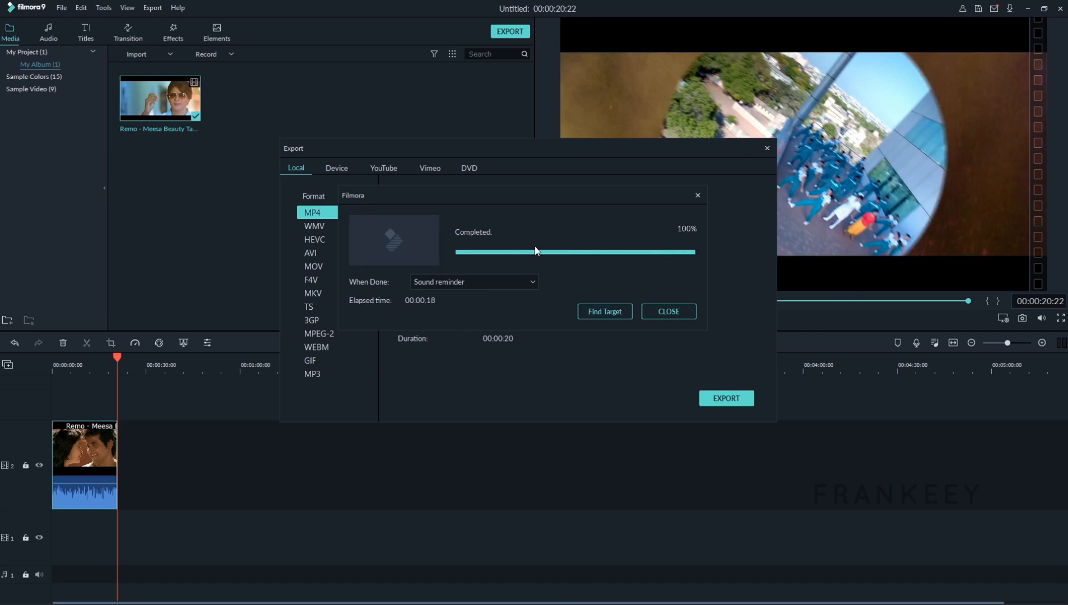
click(603, 312)
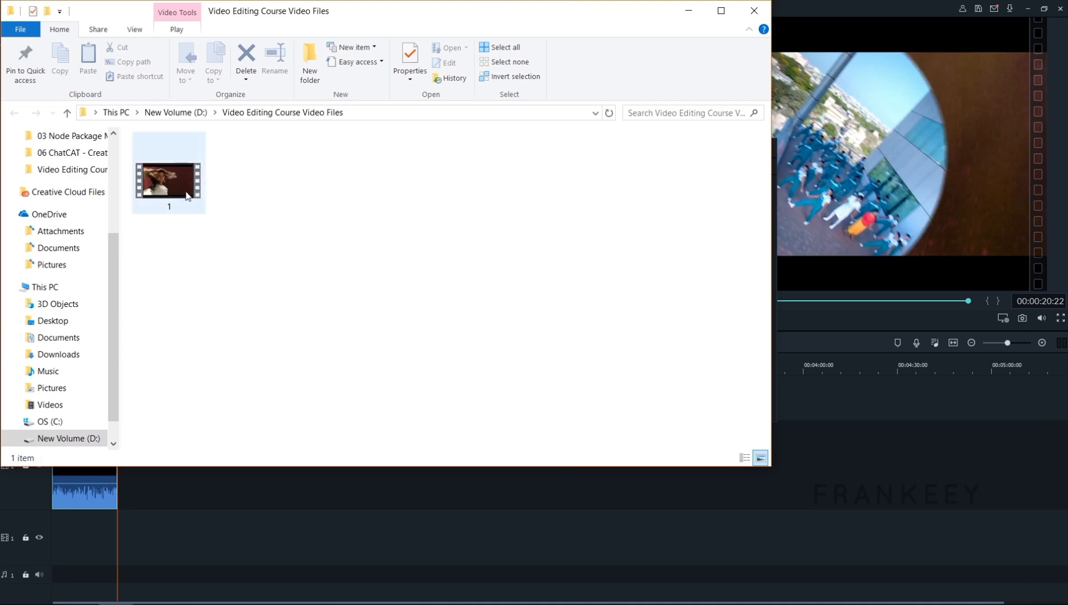
double_click(185, 190)
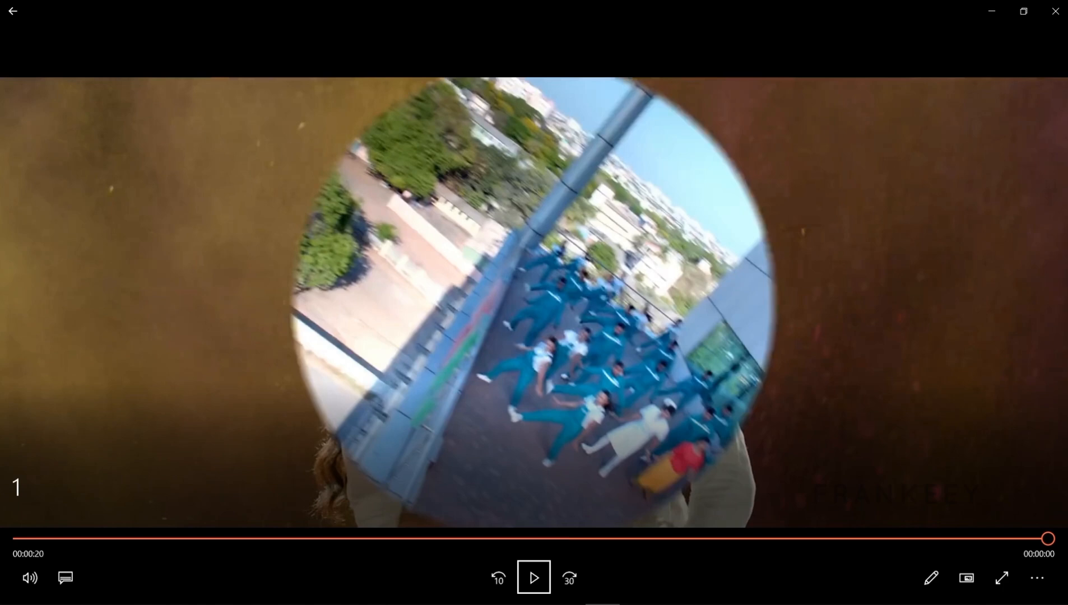
click(1055, 10)
click(842, 6)
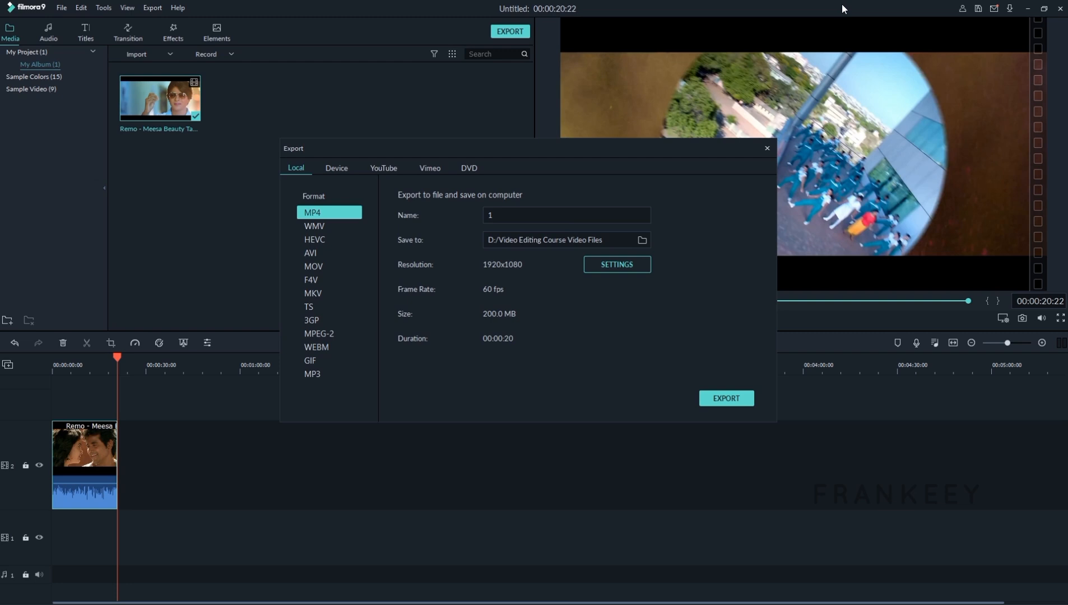
key(alt+Tab)
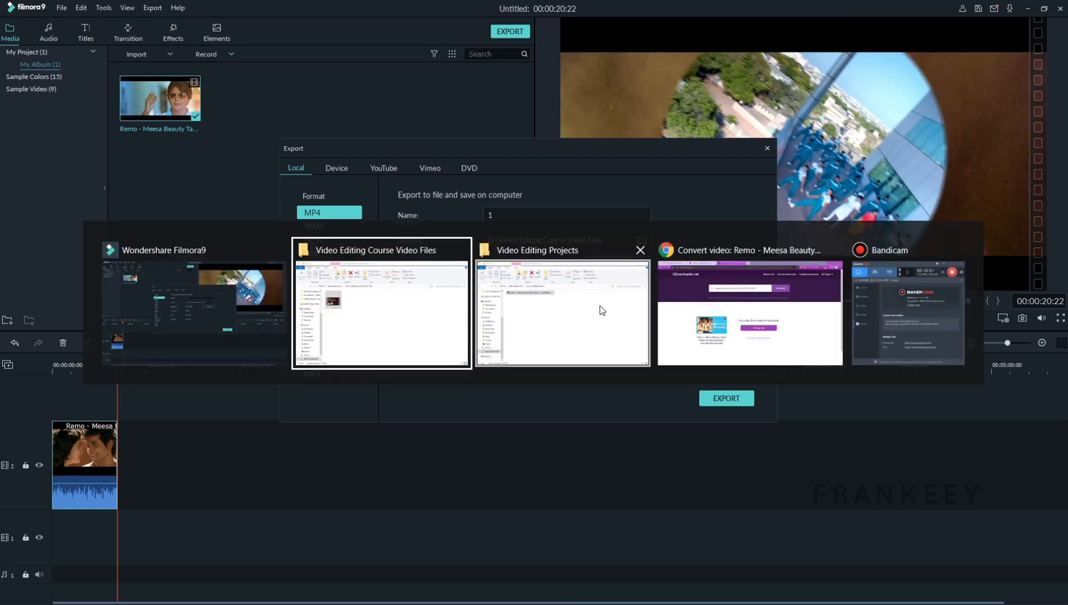
key(alt+Tab)
key(alt+Tab)
key(alt+Tab)
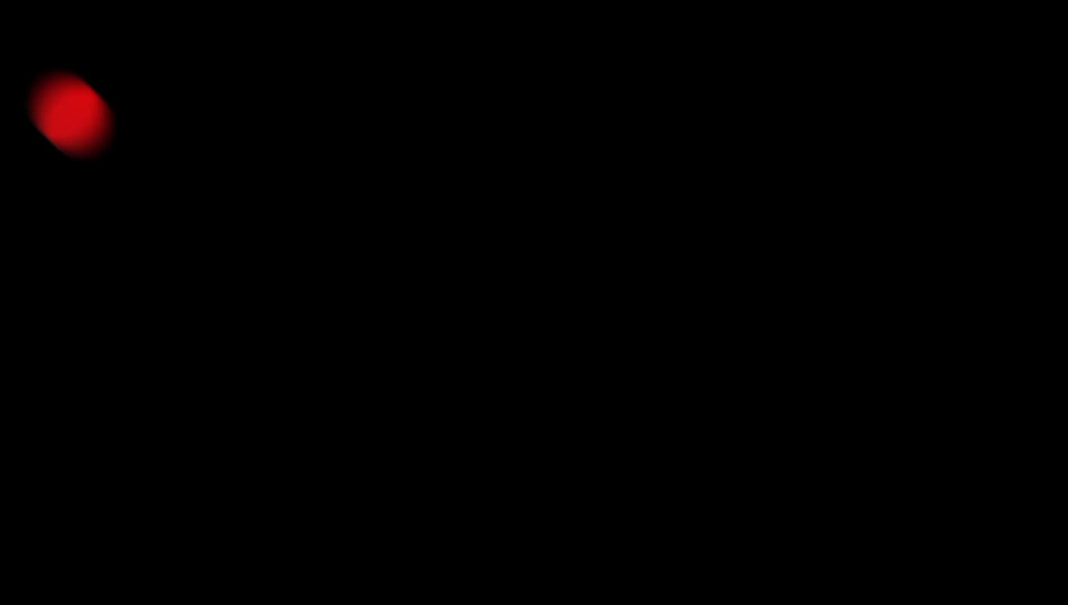